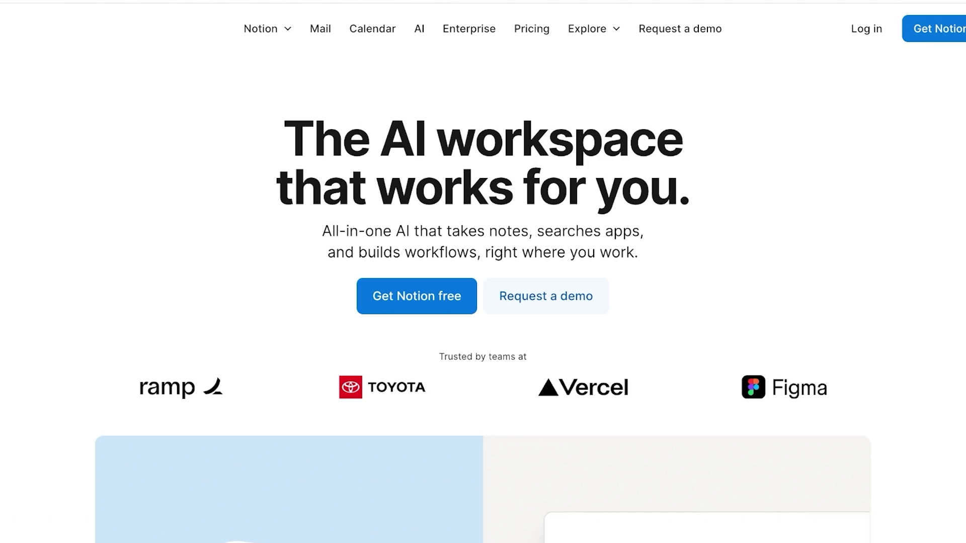
Step: Scroll down the Notion homepage past the Forbes quote to the AI savings calculator
scroll(483, 296, down, 15)
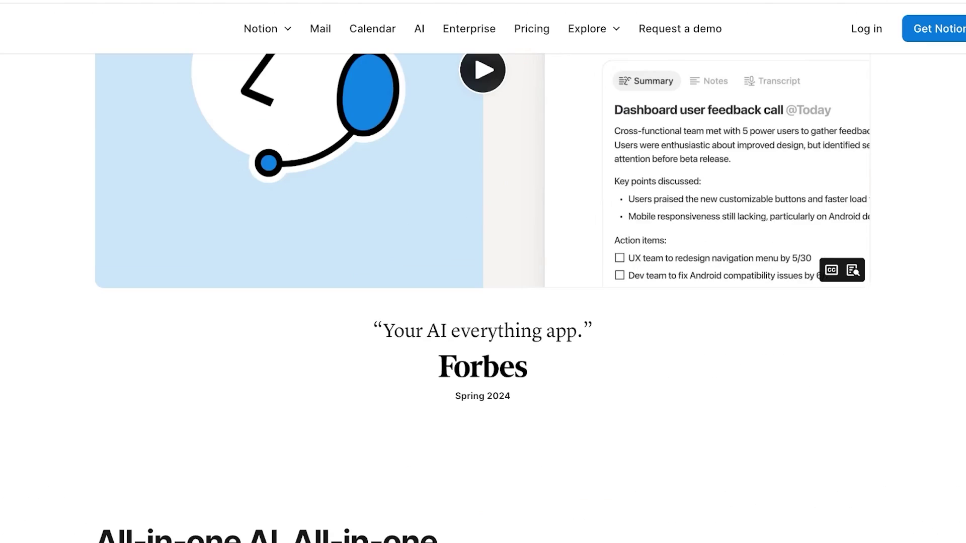
scroll(483, 296, down, 2)
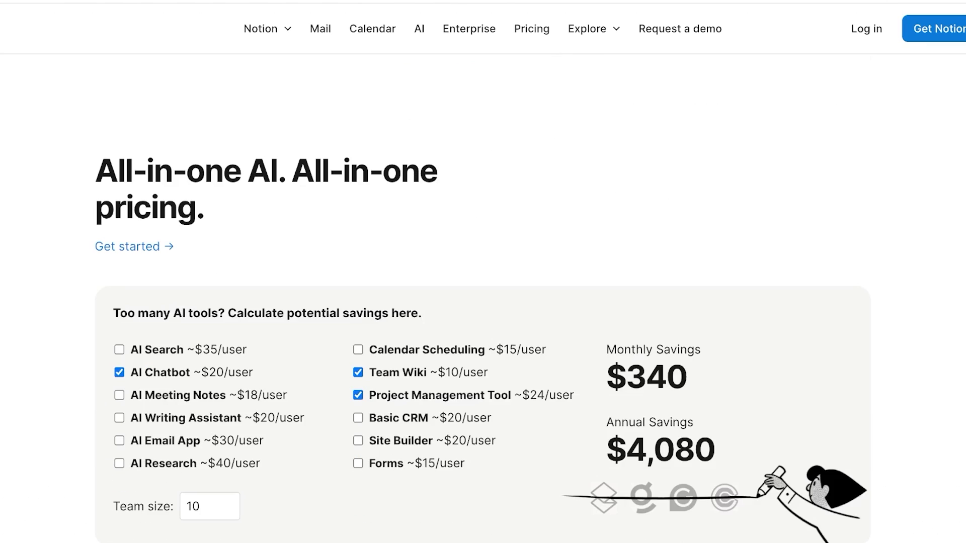
Step: Untick AI Chatbot and Team Wiki, tick AI Research, and lower team size to 1 for $44 monthly savings
scroll(483, 297, down, 2)
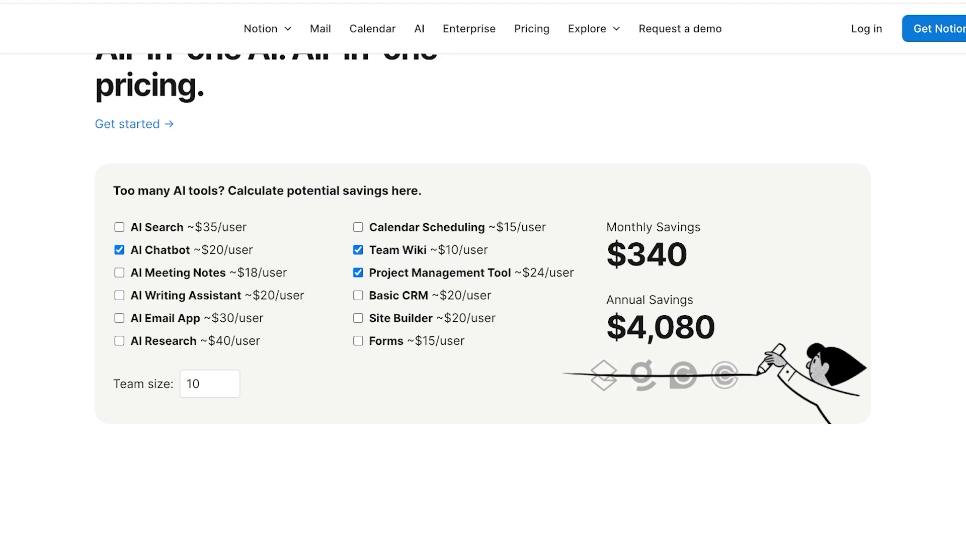
click(120, 250)
click(357, 250)
click(357, 273)
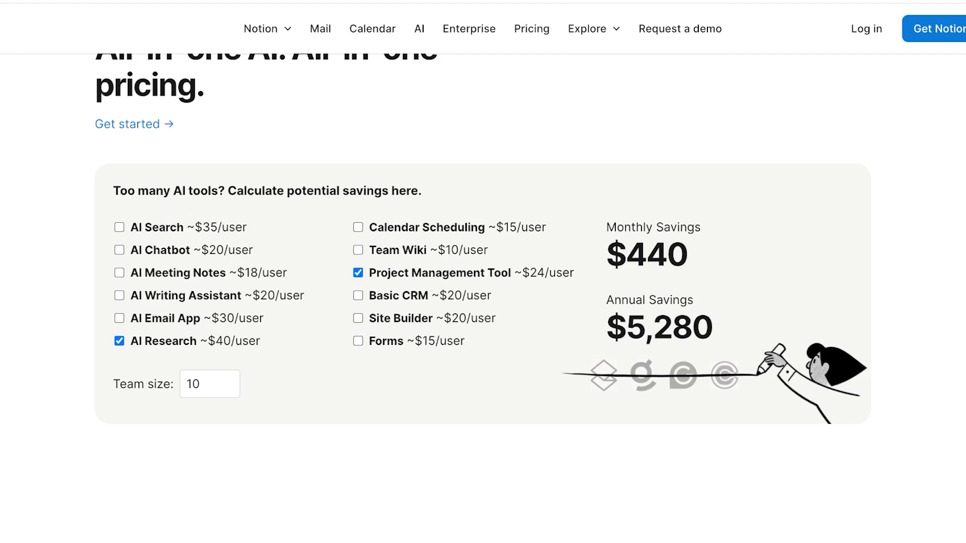
click(211, 384)
click(228, 388)
click(227, 387)
click(228, 387)
click(228, 387)
click(228, 388)
click(228, 387)
key(Down)
key(Down)
key(Down)
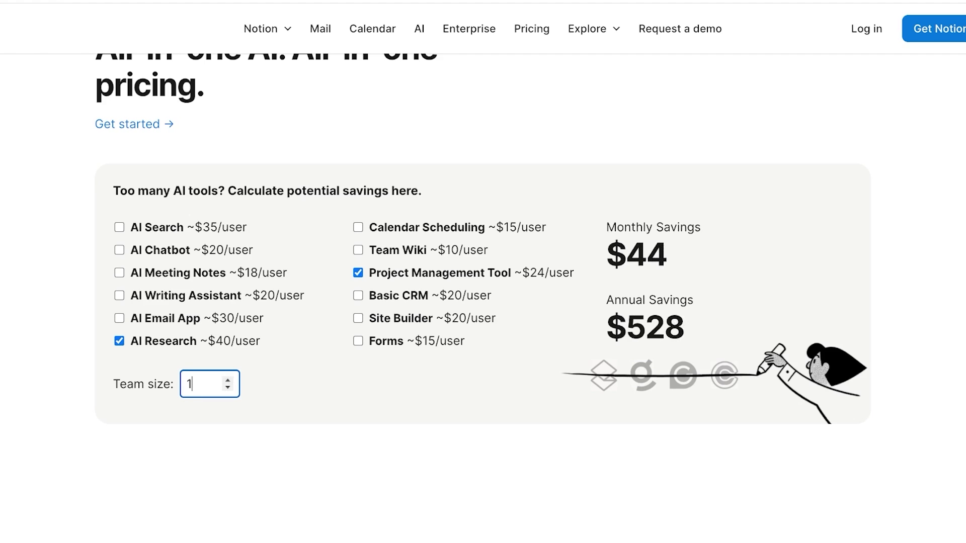
Step: Scroll through the AI feature cards, then back up to the hero section
scroll(483, 302, down, 8)
scroll(483, 301, up, 1)
scroll(483, 302, down, 3)
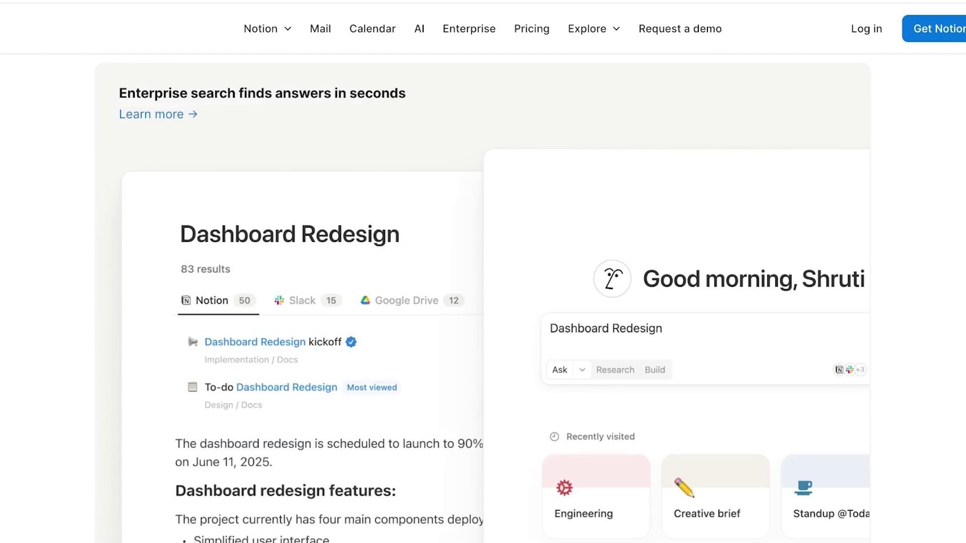
scroll(483, 301, down, 10)
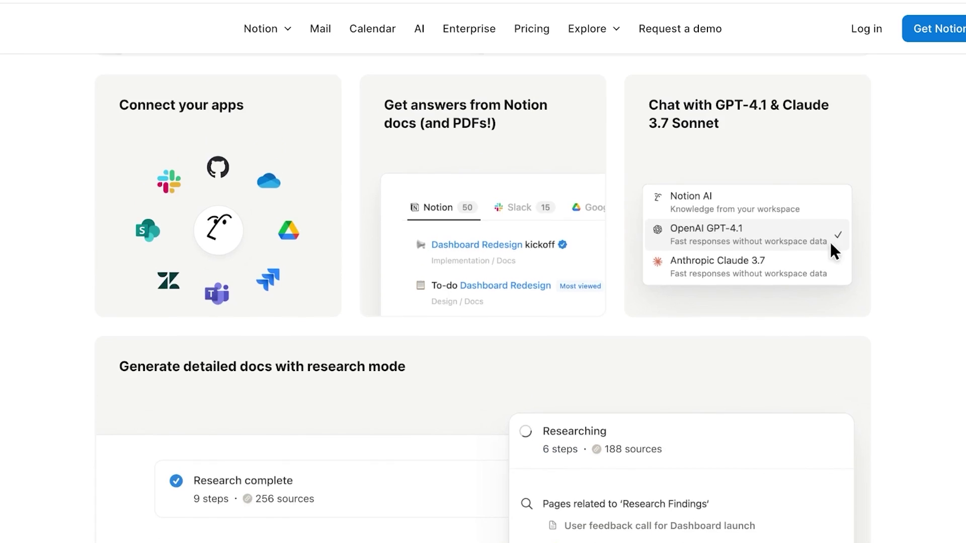
scroll(483, 302, up, 1)
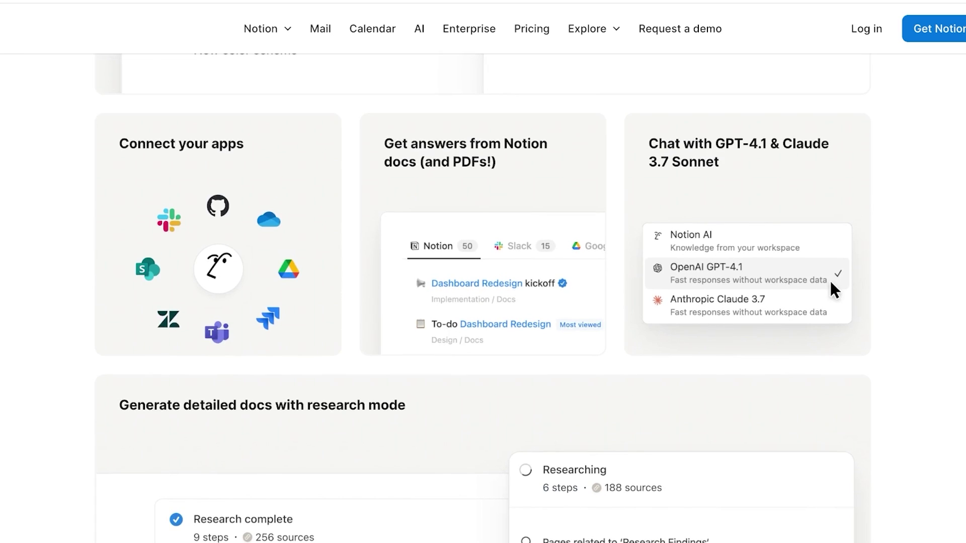
scroll(483, 302, down, 3)
scroll(483, 302, up, 3)
scroll(483, 302, down, 8)
scroll(483, 301, down, 1)
scroll(483, 302, up, 2)
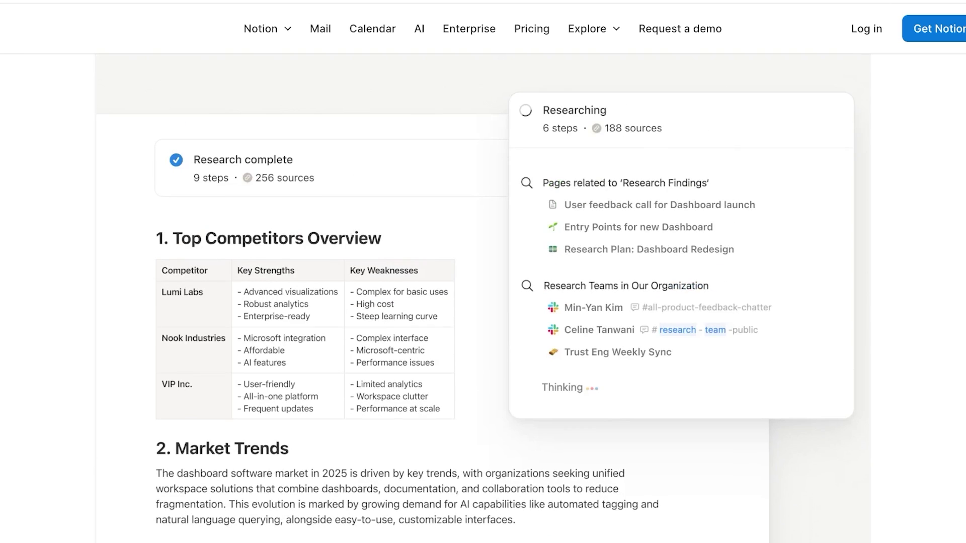
scroll(483, 302, down, 20)
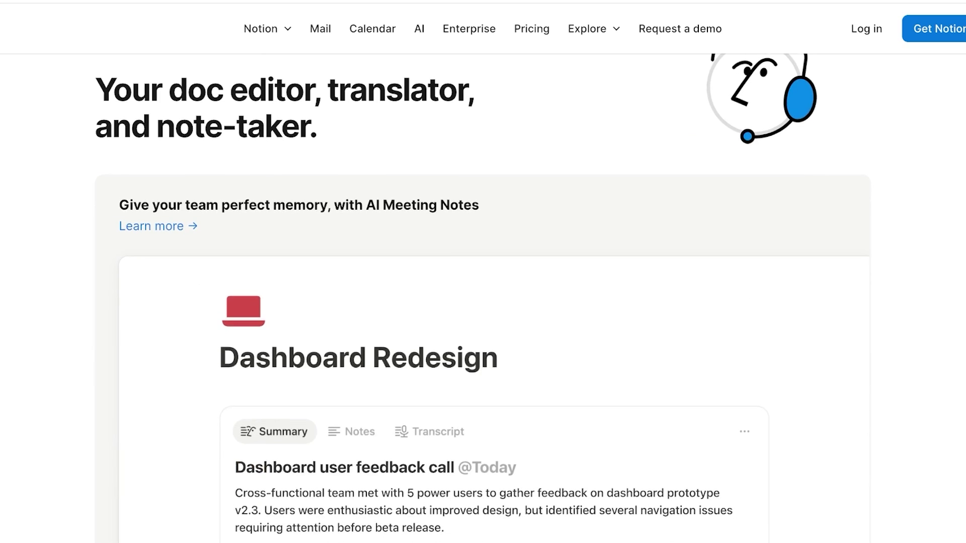
scroll(483, 302, down, 2)
scroll(483, 302, down, 15)
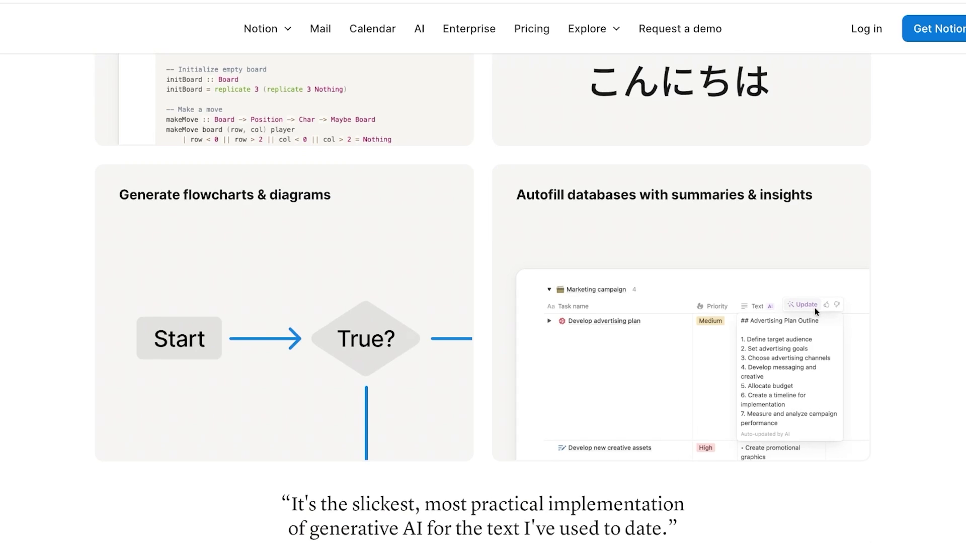
scroll(483, 302, down, 4)
scroll(483, 302, up, 4)
scroll(483, 302, down, 10)
scroll(483, 302, down, 3)
scroll(483, 302, up, 20)
scroll(483, 302, up, 20)
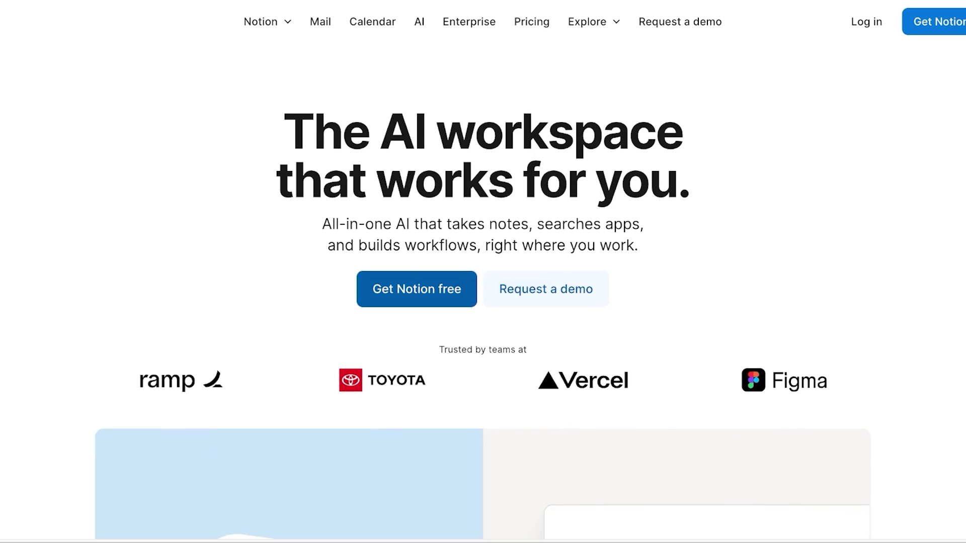
Step: Start a free Notion sign-up using a Google account
click(417, 290)
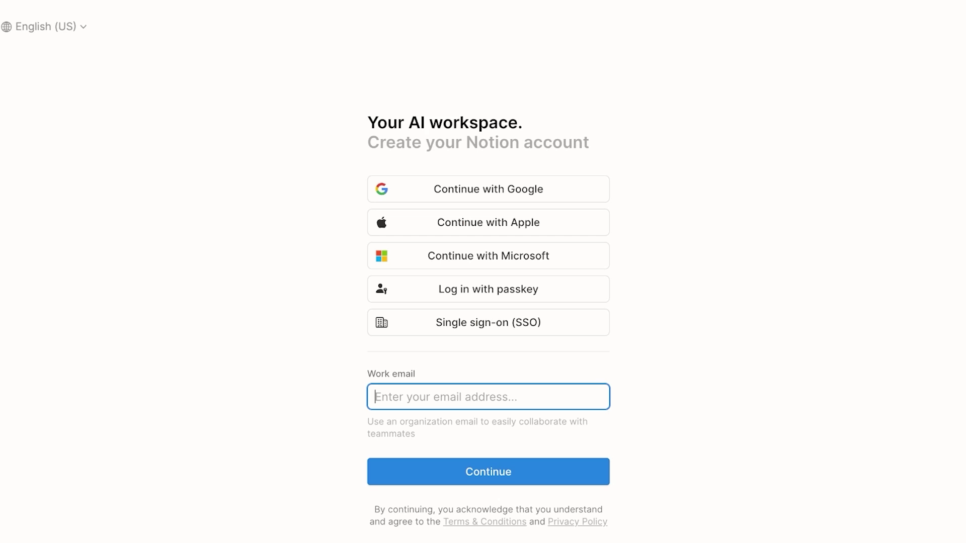
click(488, 189)
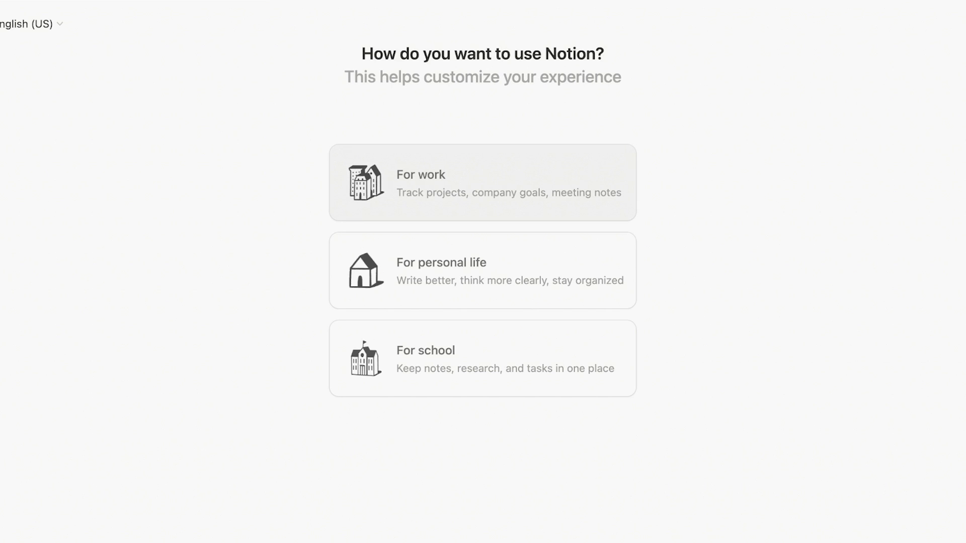
Step: Set the account up for solo work in Product Management
click(483, 182)
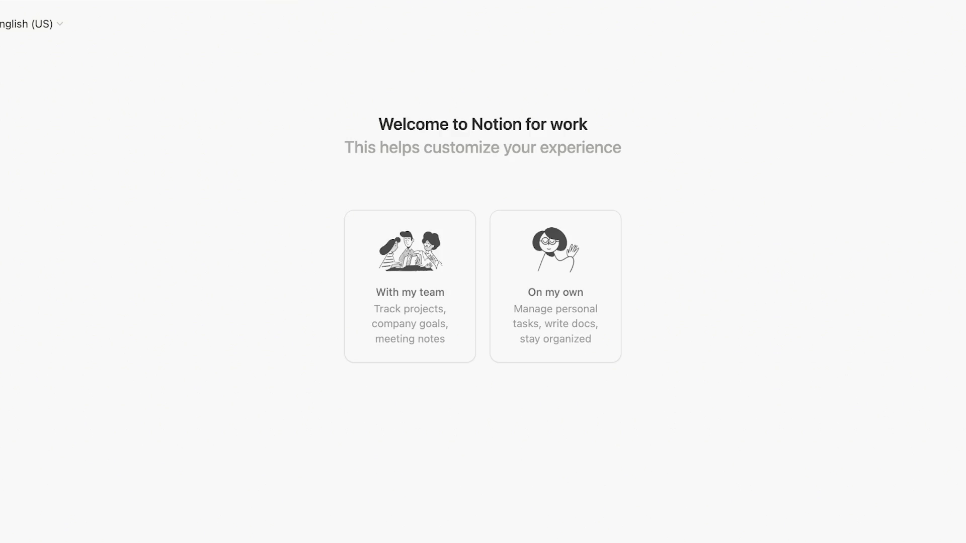
click(555, 287)
key(Return)
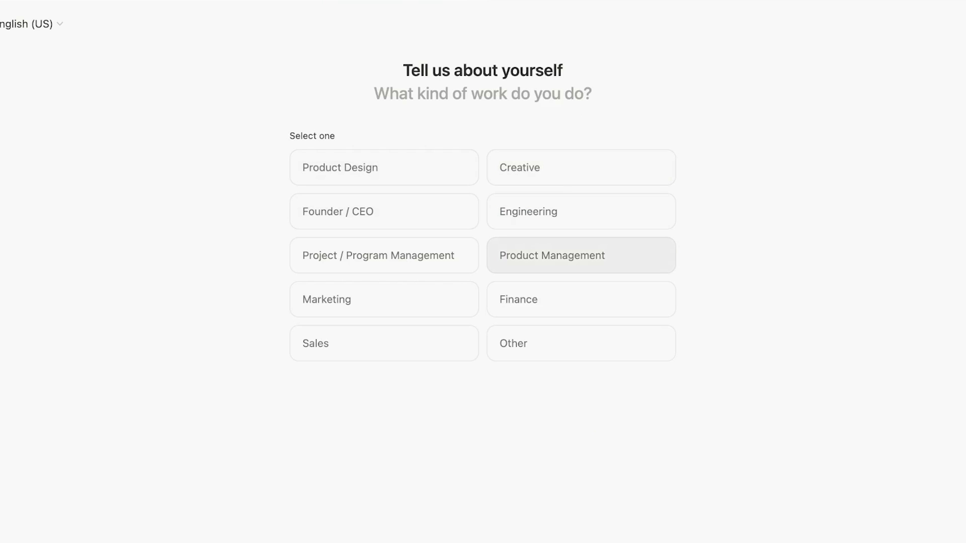
click(581, 255)
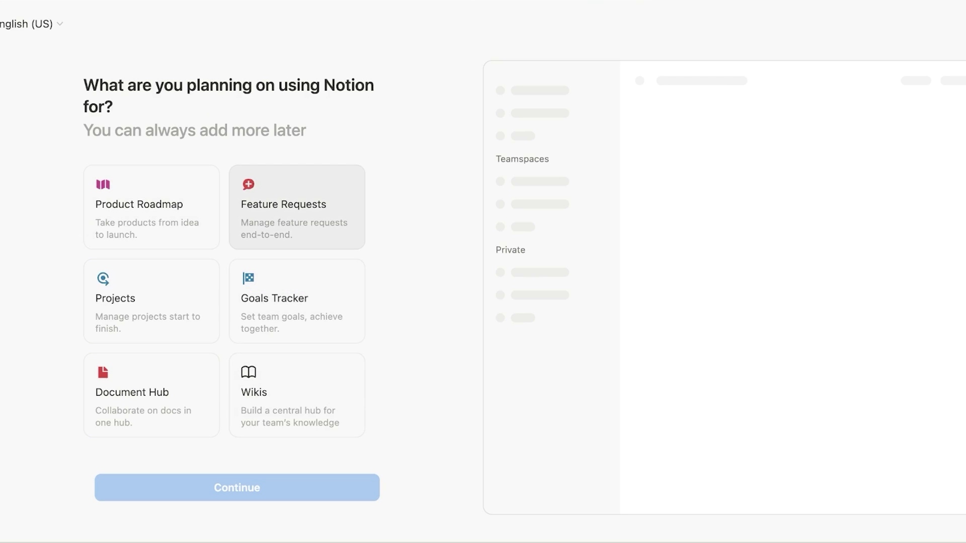
Step: Choose Product Roadmap, Projects, Wikis, Document Hub and Goals Tracker as planned uses
click(151, 207)
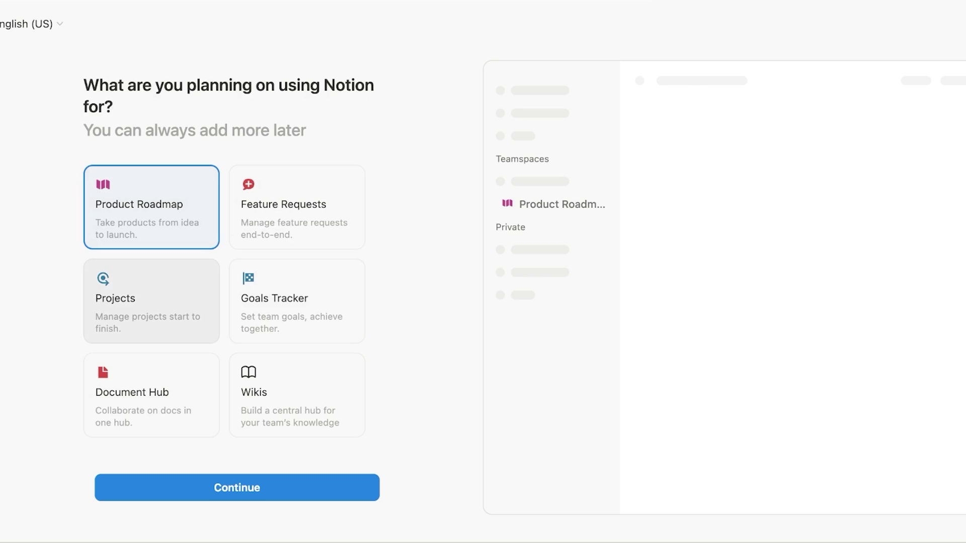
click(151, 301)
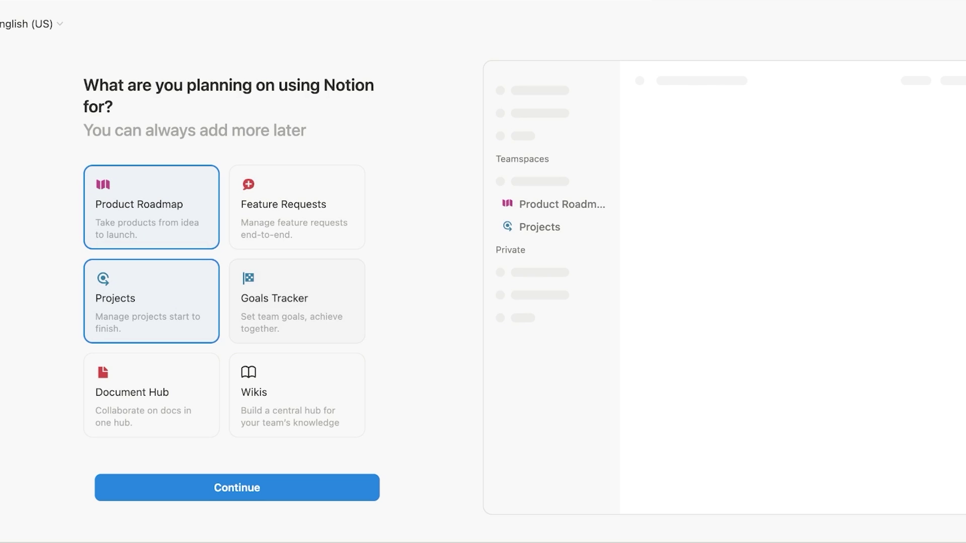
click(297, 395)
click(151, 395)
click(297, 301)
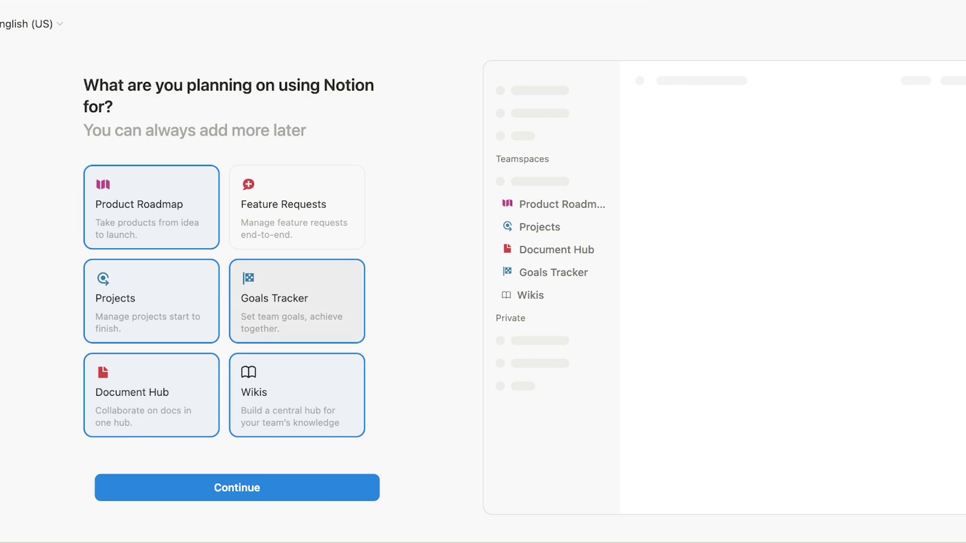
click(237, 488)
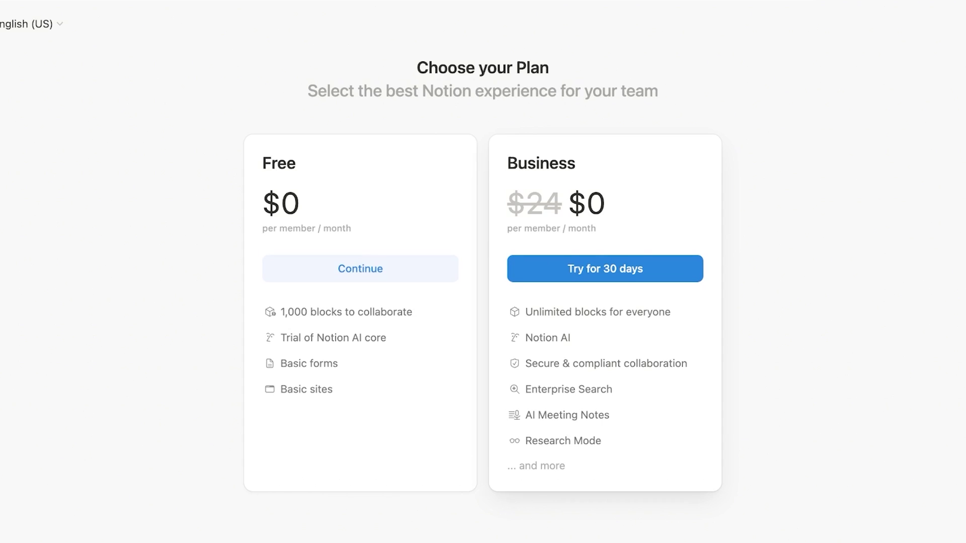
Step: Choose the Business plan's 30-day free trial
drag(280, 337, 386, 338)
click(395, 338)
click(605, 268)
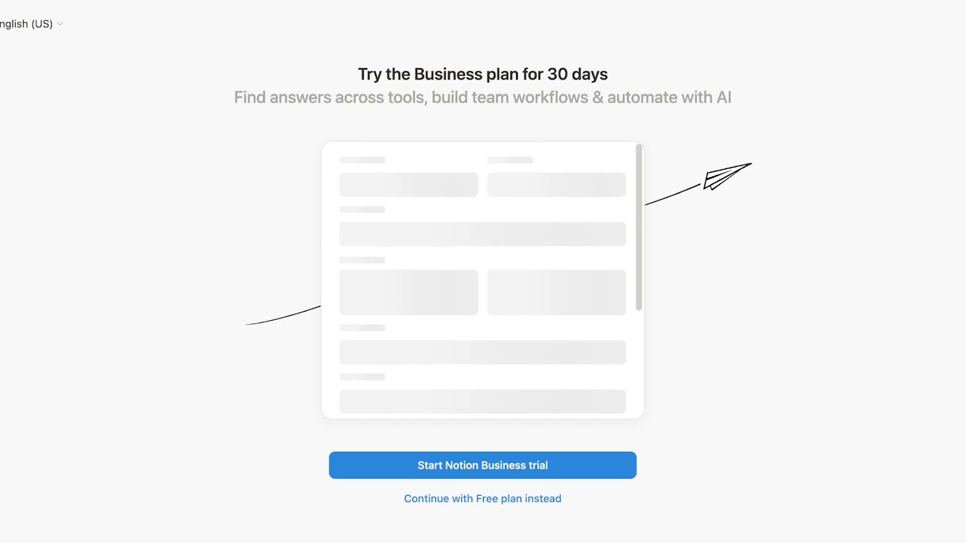
Step: Accept the auto-renew terms and start the Business trial with the saved card
click(483, 465)
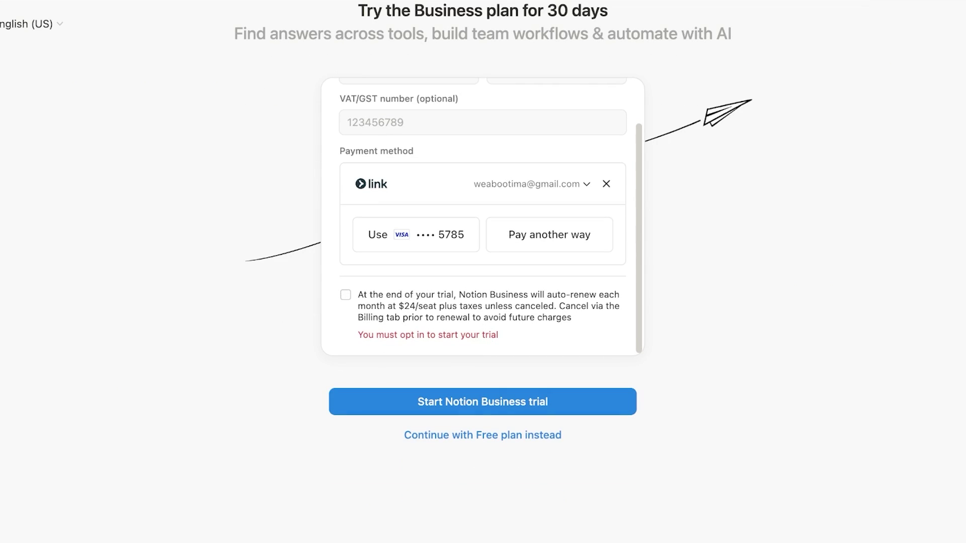
click(345, 295)
scroll(483, 216, up, 1)
scroll(482, 217, down, 1)
key(Return)
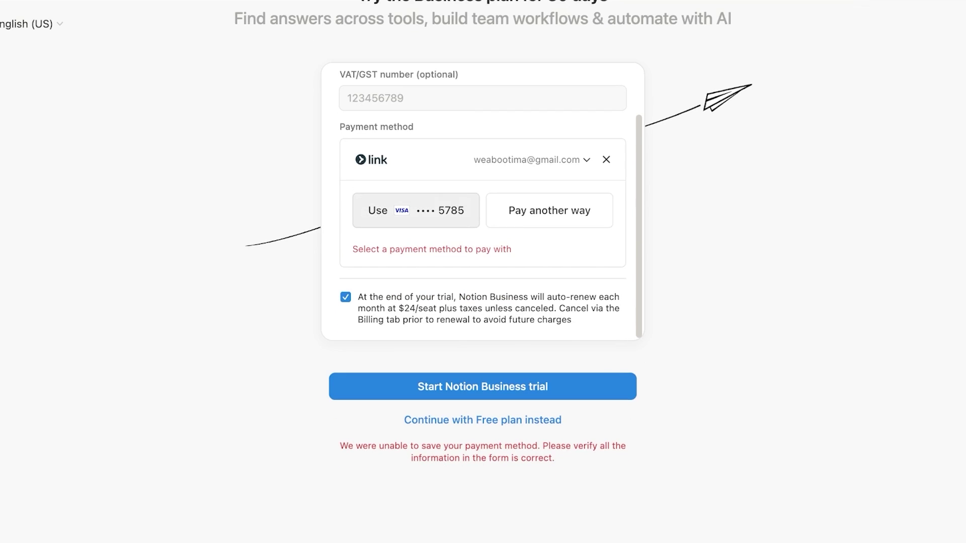
key(Return)
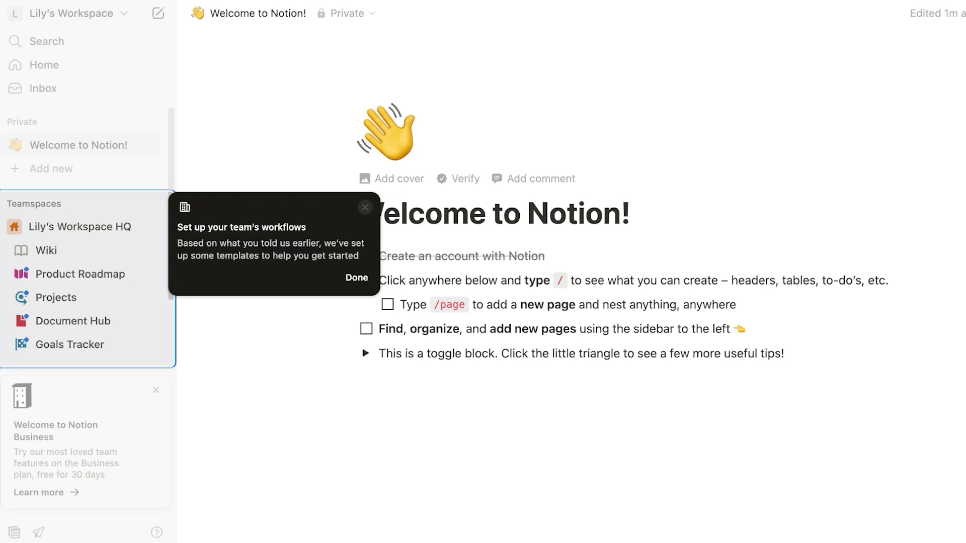
Step: Dismiss the workflow templates tip and close the teamspace options menu in the sidebar
click(356, 278)
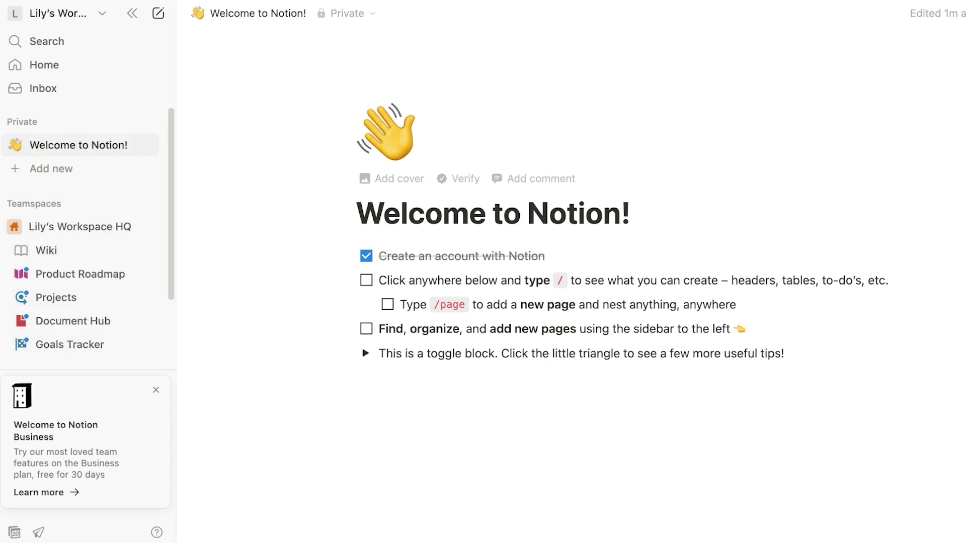
click(72, 226)
click(72, 227)
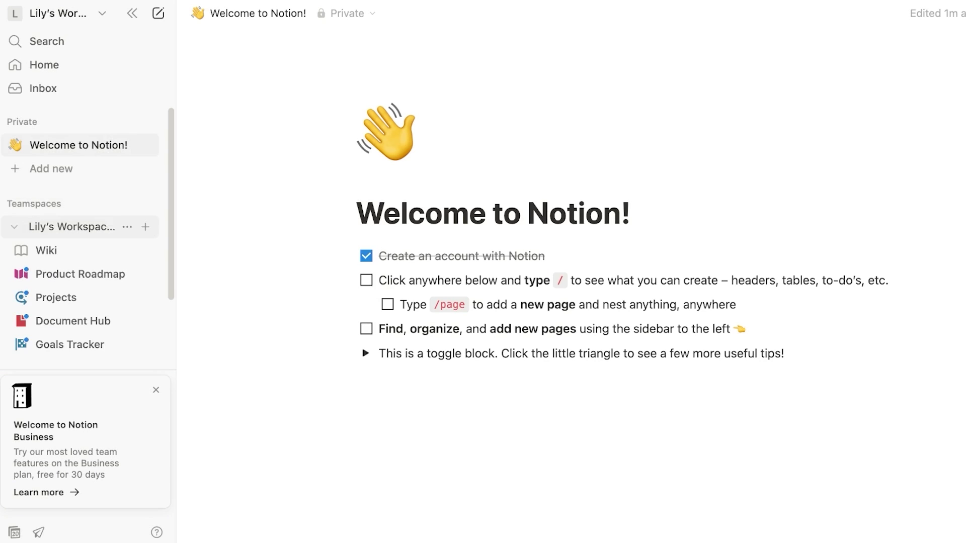
click(127, 227)
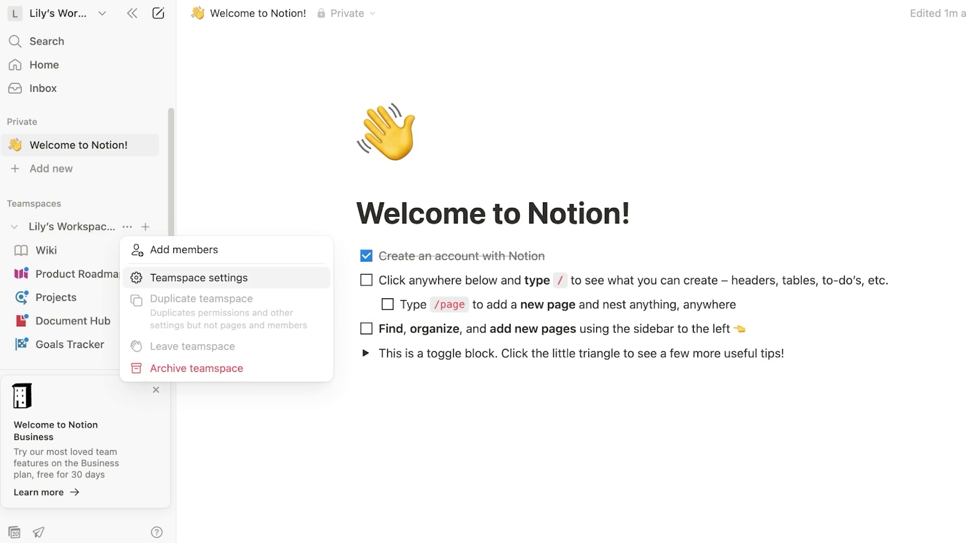
click(95, 274)
scroll(95, 254, down, 2)
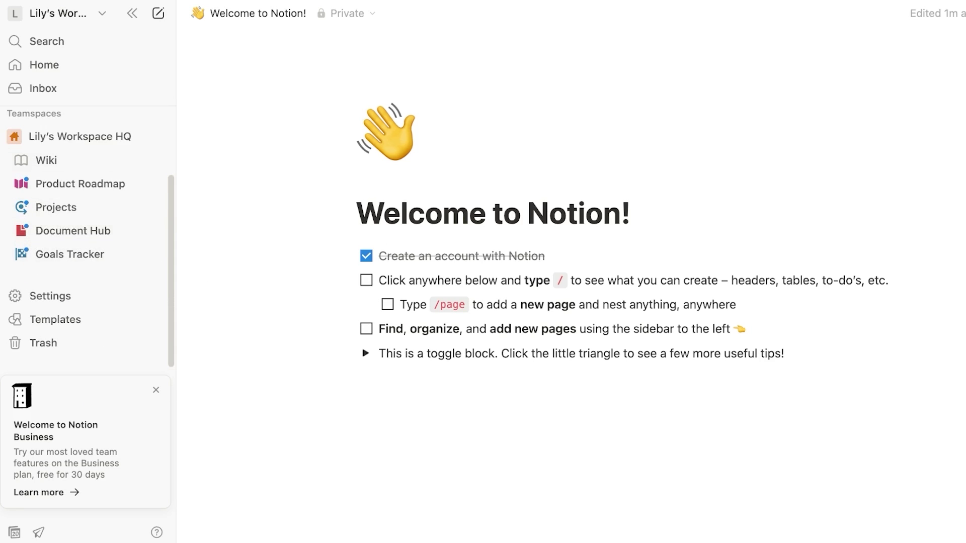
Step: Create the team wiki from the Company Home template
click(71, 254)
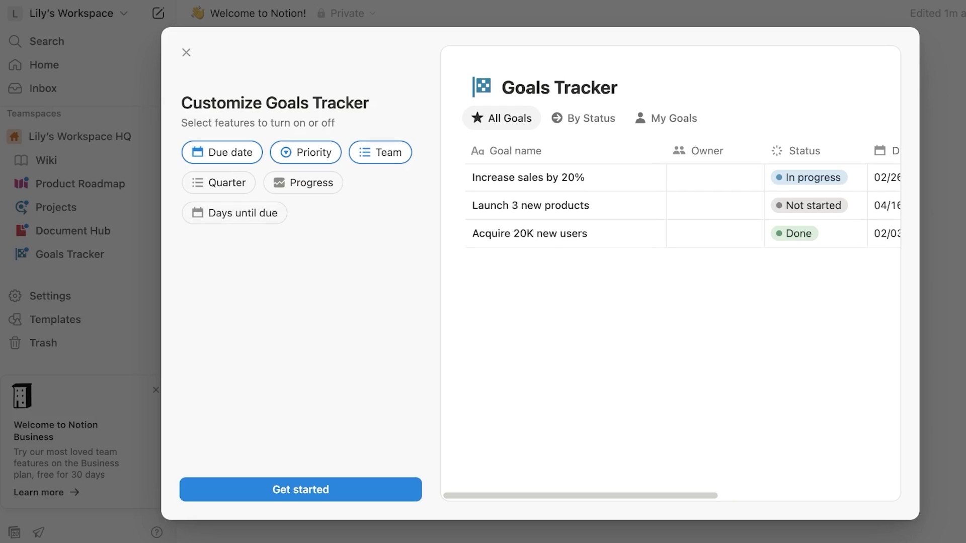
click(70, 247)
click(66, 161)
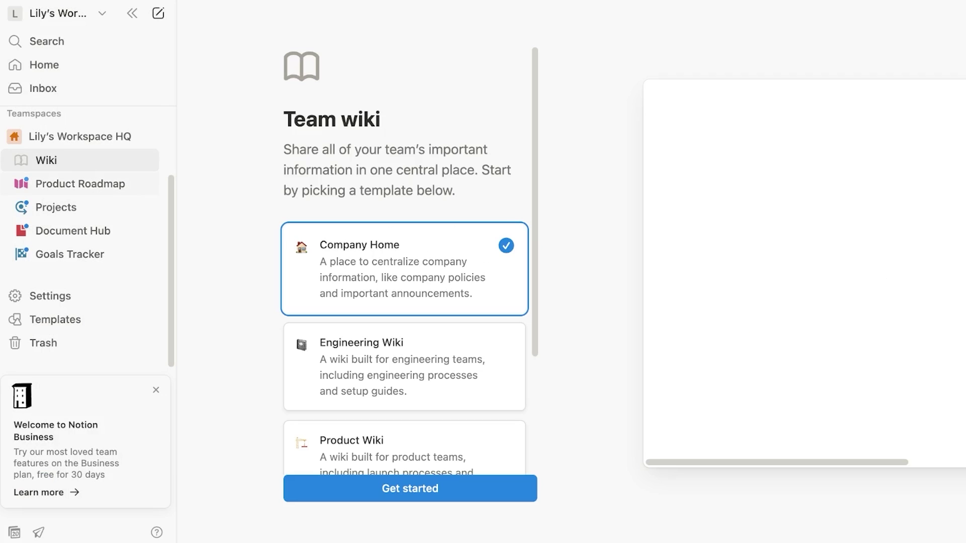
click(55, 208)
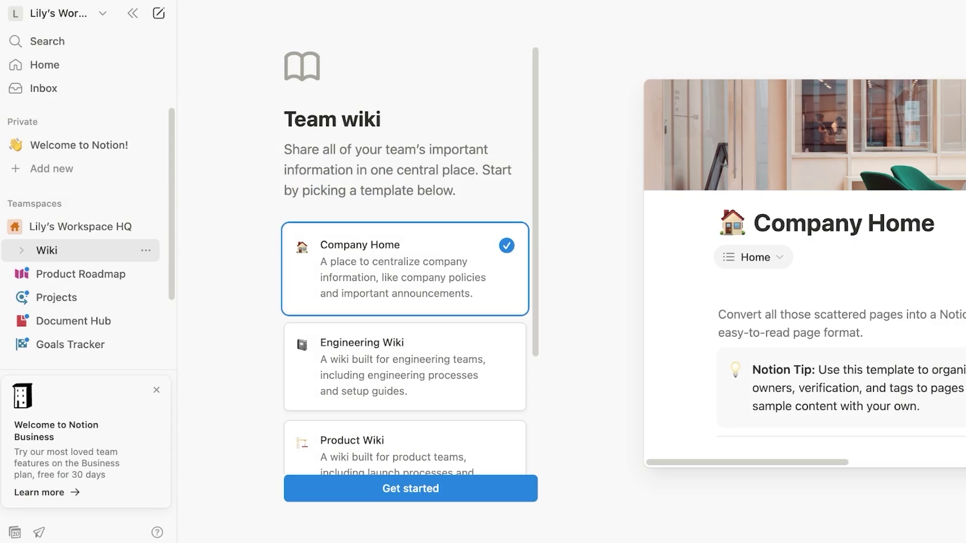
scroll(405, 302, down, 5)
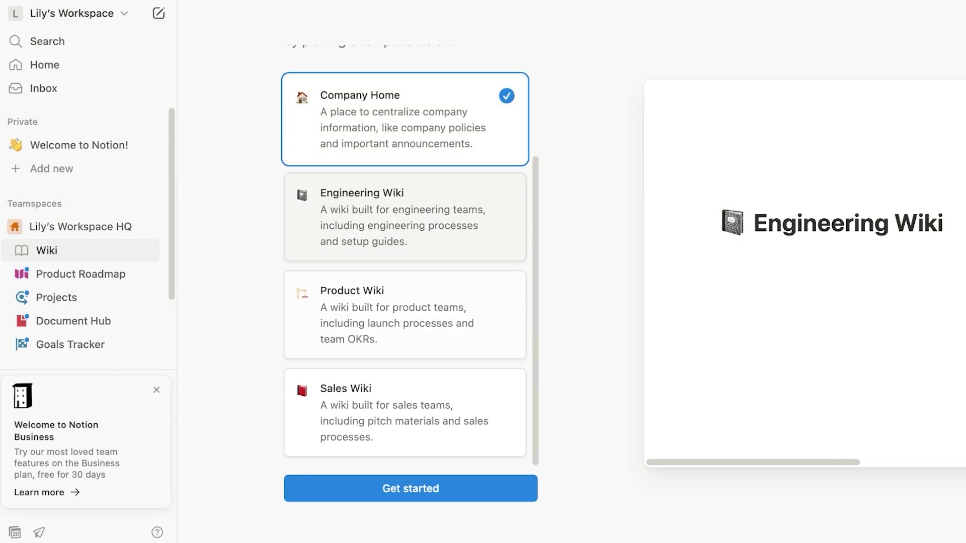
scroll(404, 302, up, 4)
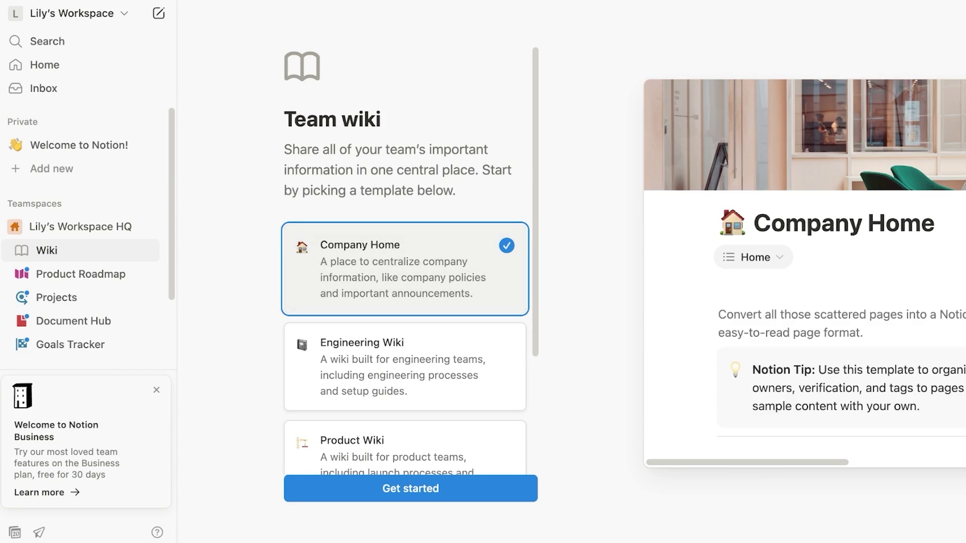
click(410, 489)
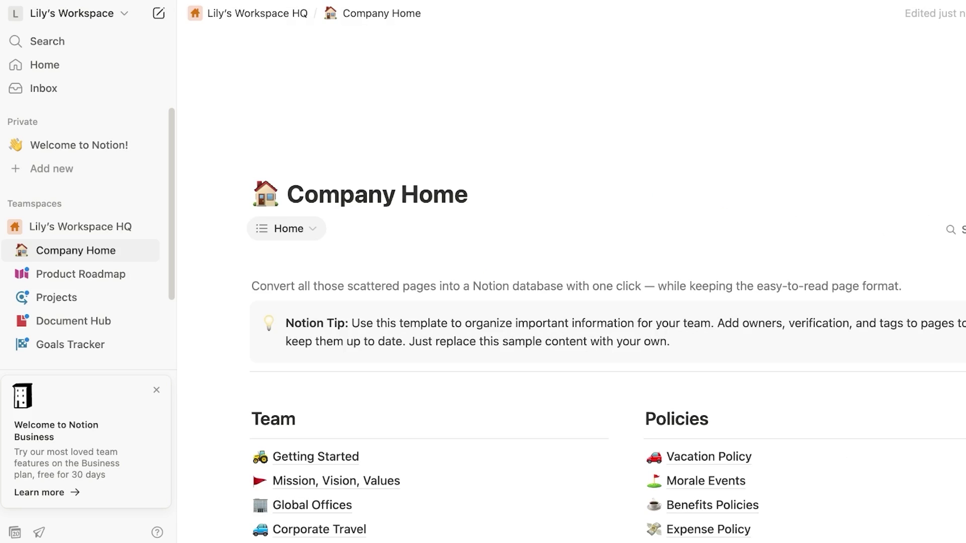
Step: Retitle the wiki 'Spencer' and add the description 'A central hub for all spencer info.'
triple_click(398, 195)
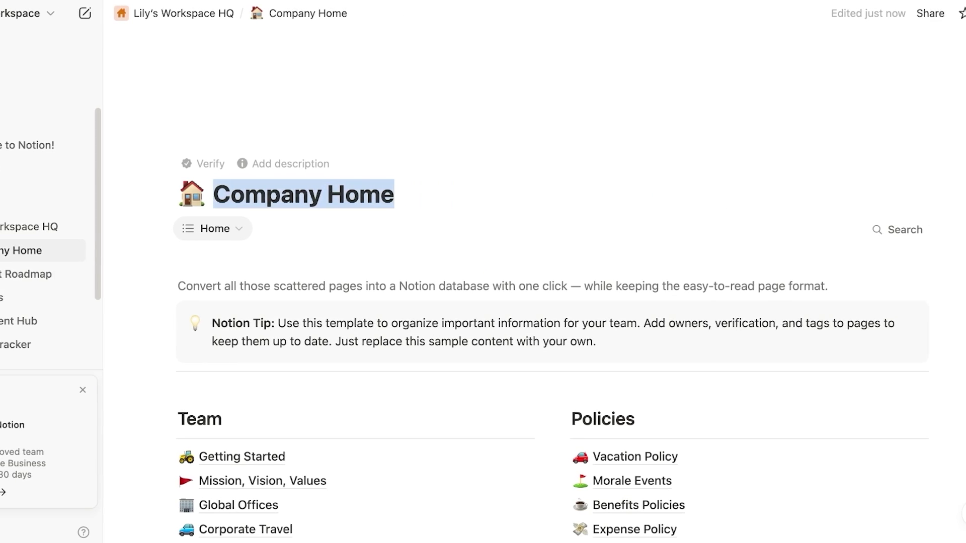
key(BackSpace)
text(Spencer)
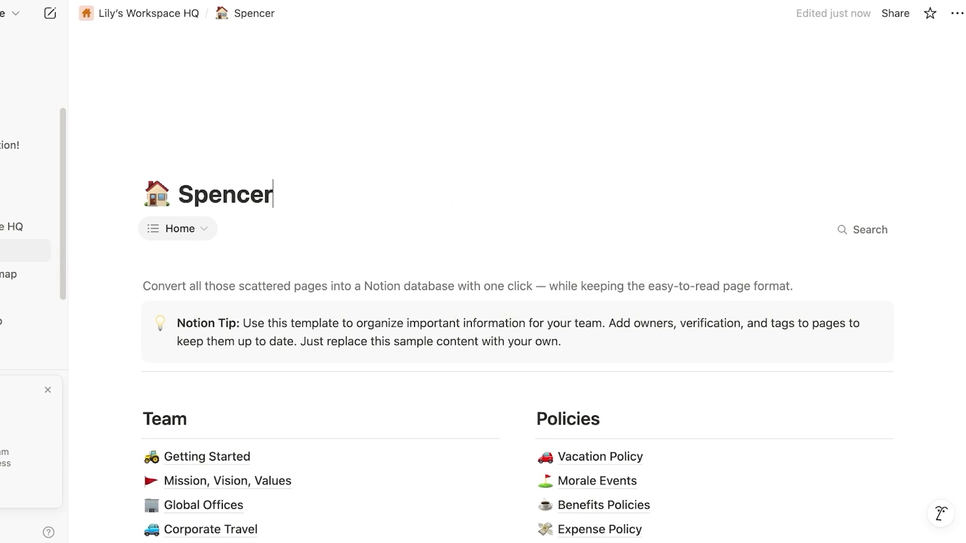
click(256, 163)
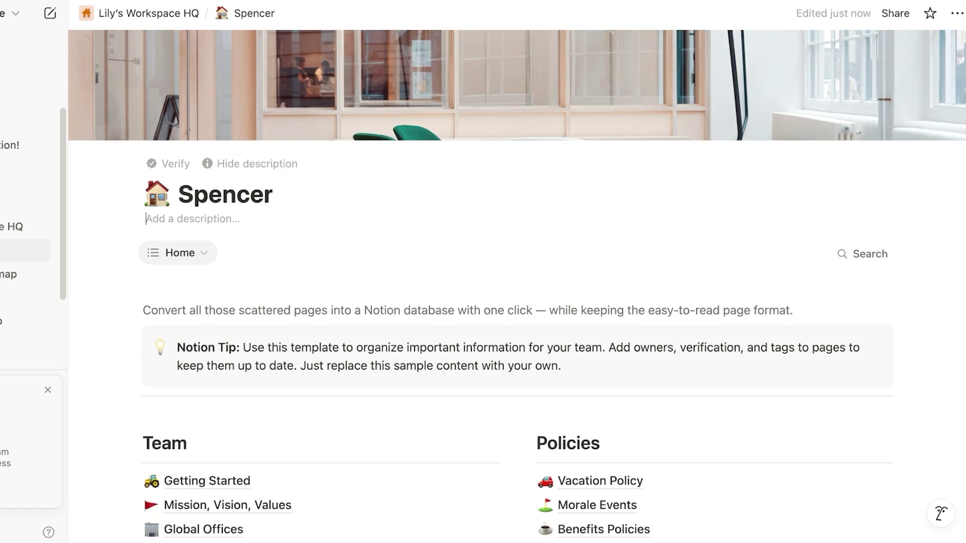
text(A central hub for all spencer info.)
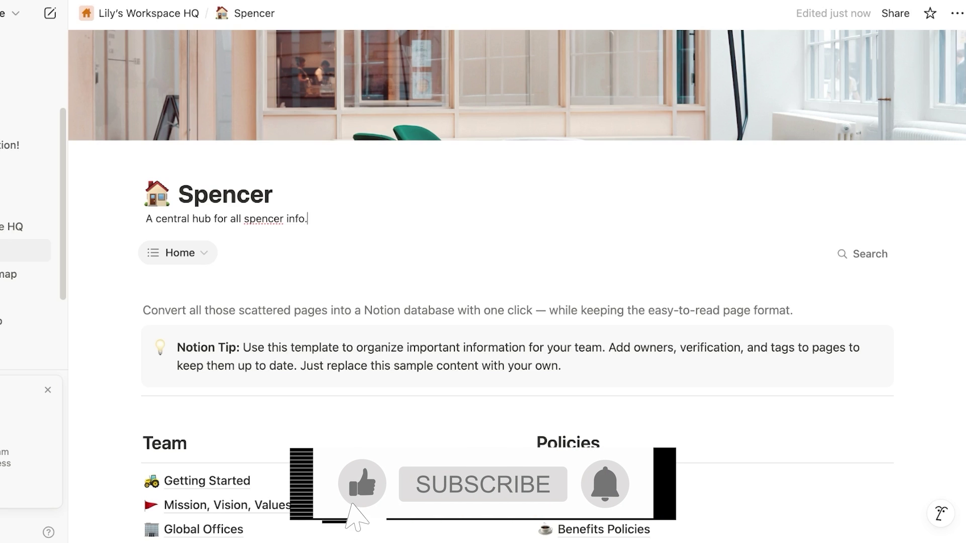
Step: Delete the Seattle and San Francisco office cards and the Team, Policies and Company Goals sections
scroll(517, 286, down, 10)
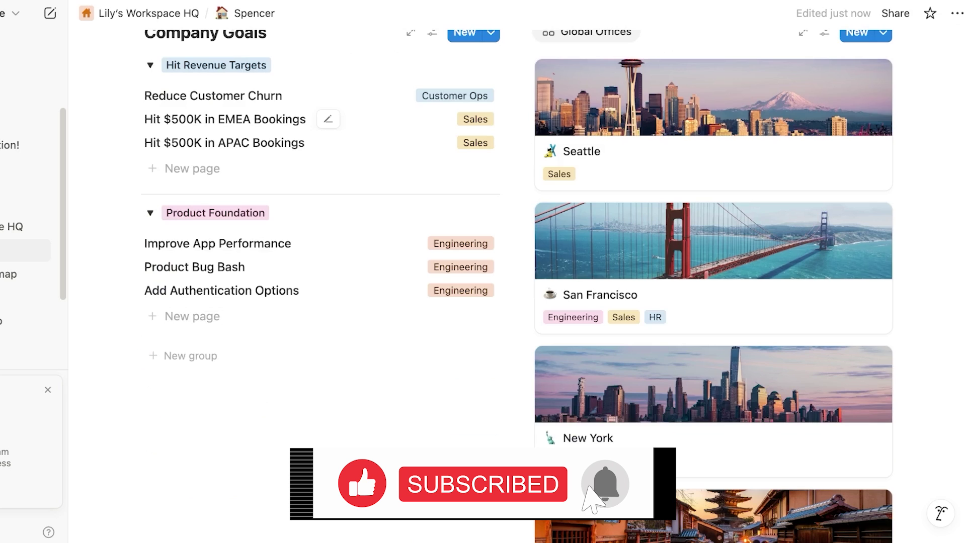
scroll(714, 256, down, 9)
scroll(713, 256, up, 12)
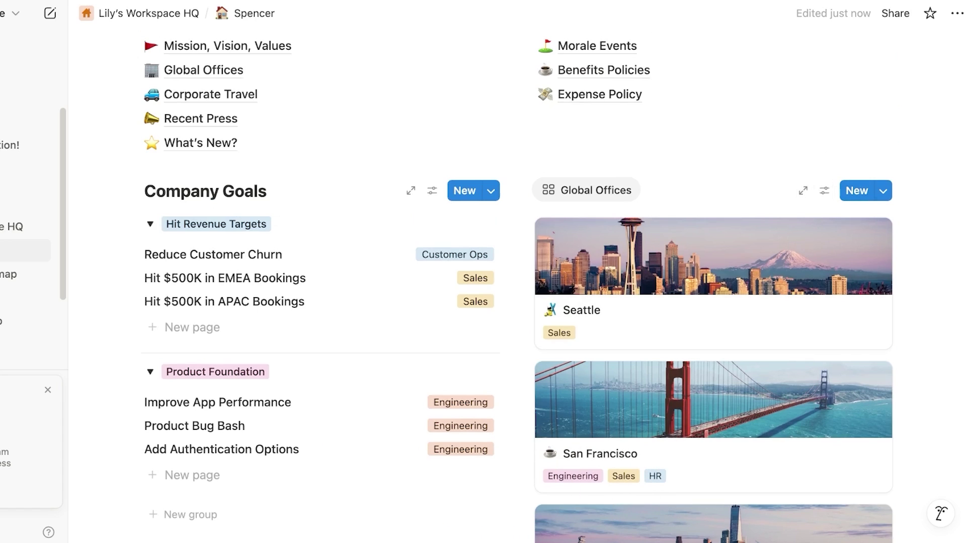
drag(929, 169, 723, 473)
key(Delete)
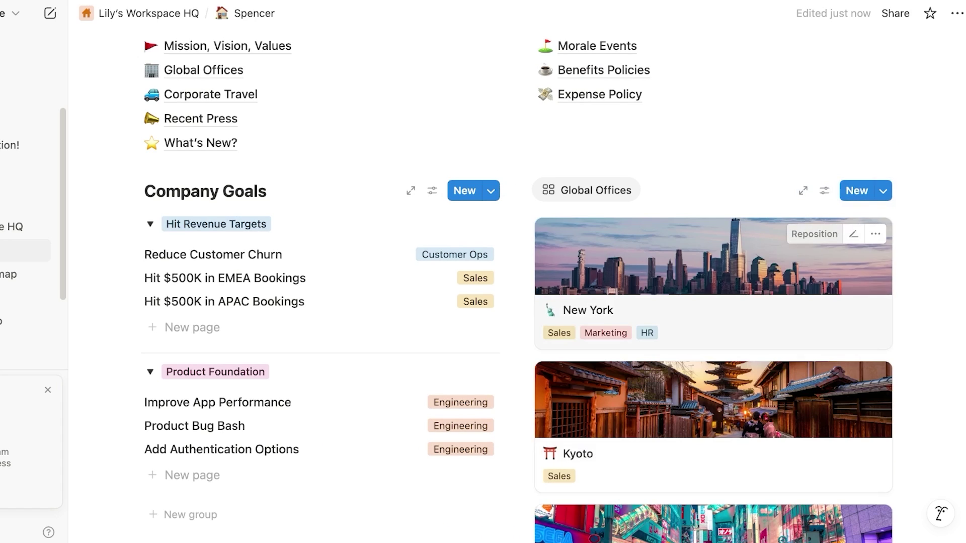
drag(941, 163, 633, 335)
key(Delete)
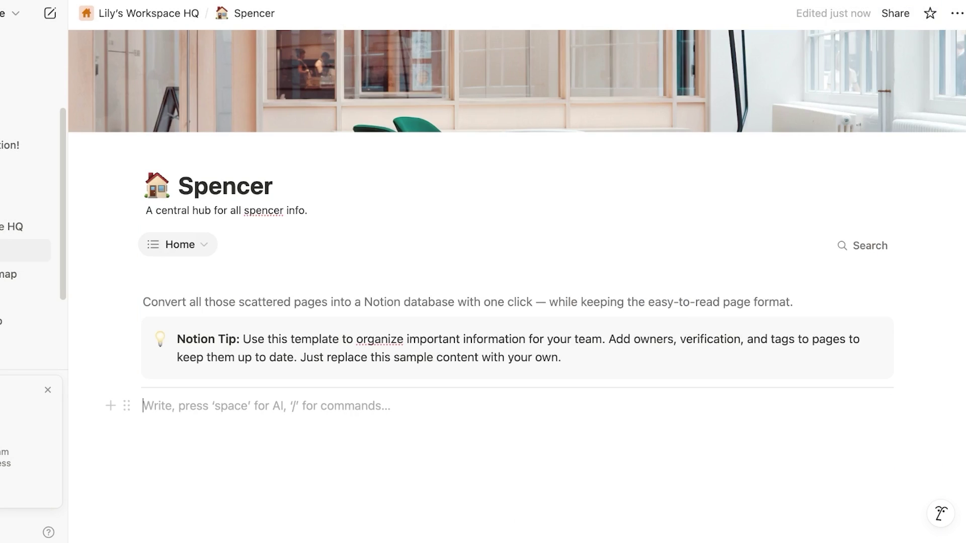
key(space)
key(Escape)
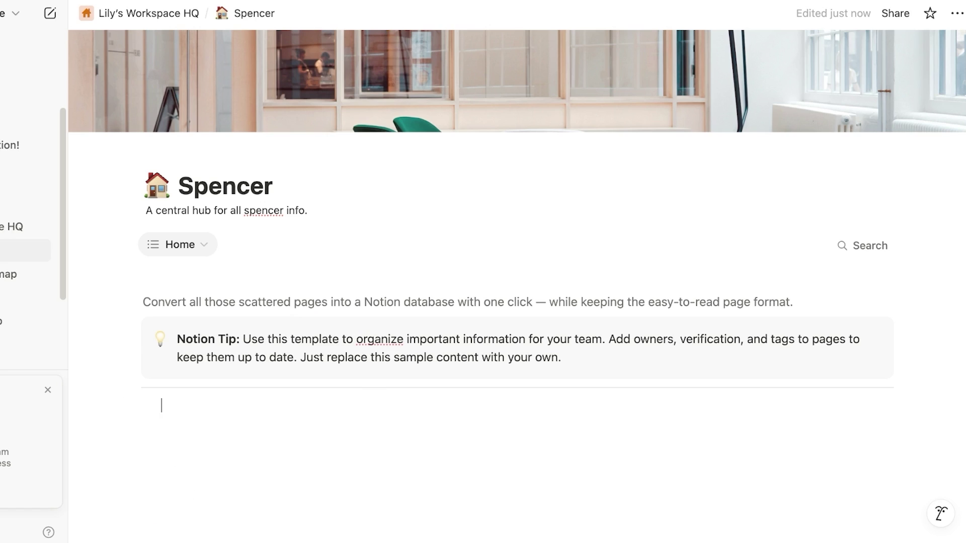
key(BackSpace)
key(BackSpace)
key(BackSpace)
key(BackSpace)
key(BackSpace)
key(BackSpace)
key(BackSpace)
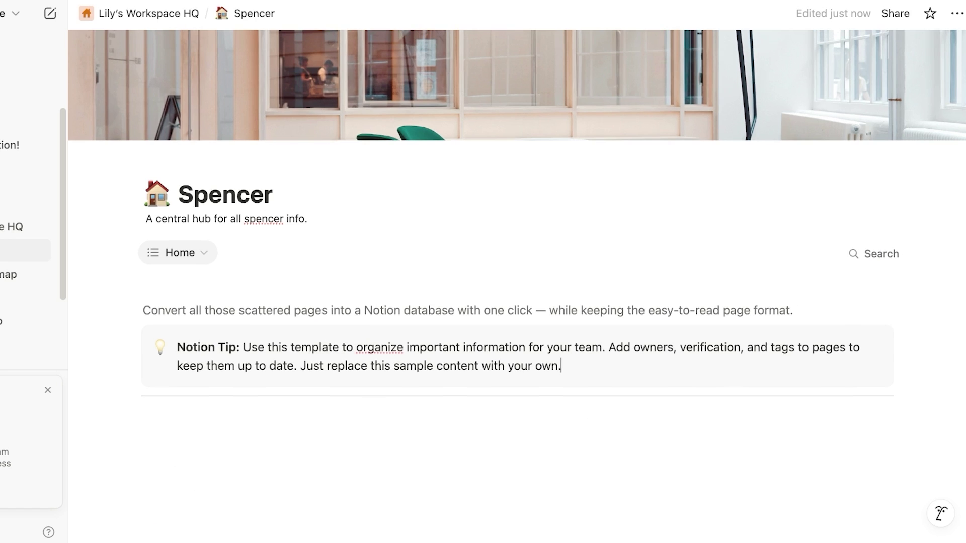
key(Return)
key(space)
scroll(241, 392, down, 1)
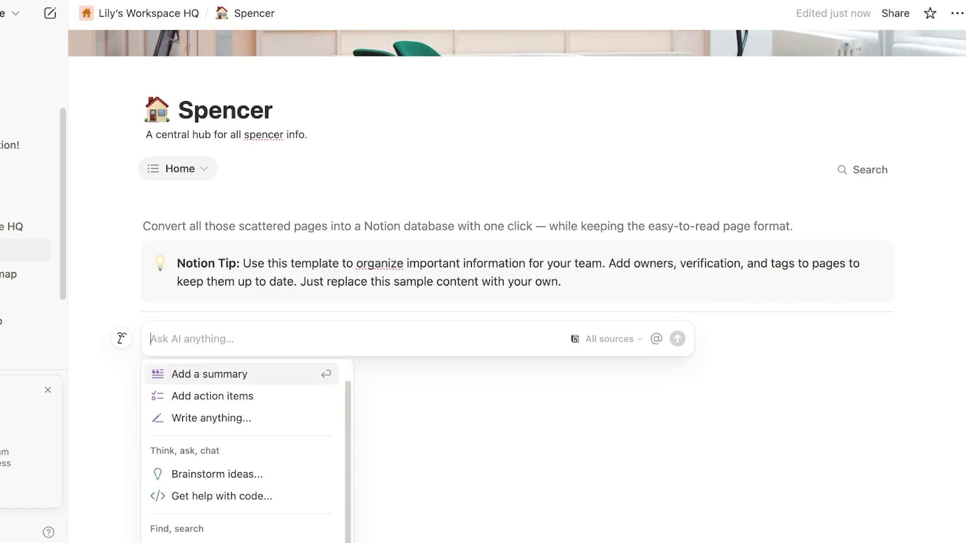
scroll(241, 392, up, 1)
key(Up)
key(Down)
key(Down)
key(Up)
key(Up)
key(Down)
key(Down)
key(Down)
key(Down)
key(Down)
key(Up)
key(Up)
key(Up)
key(Up)
key(Up)
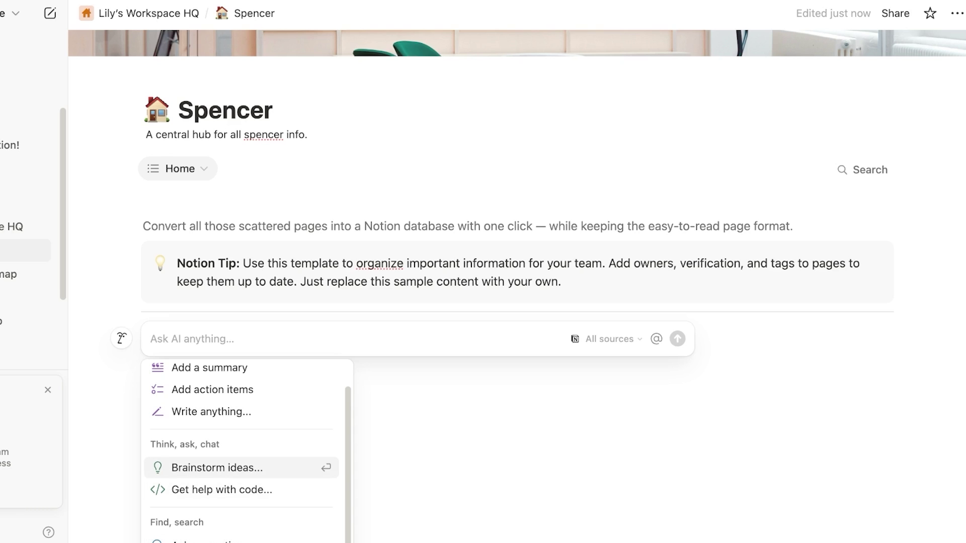
key(Return)
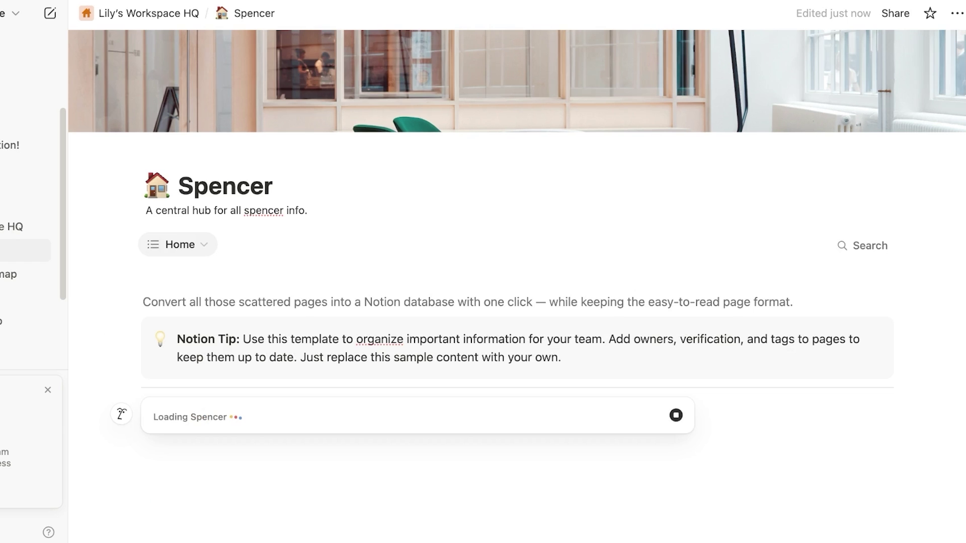
key(Escape)
key(Down)
key(Return)
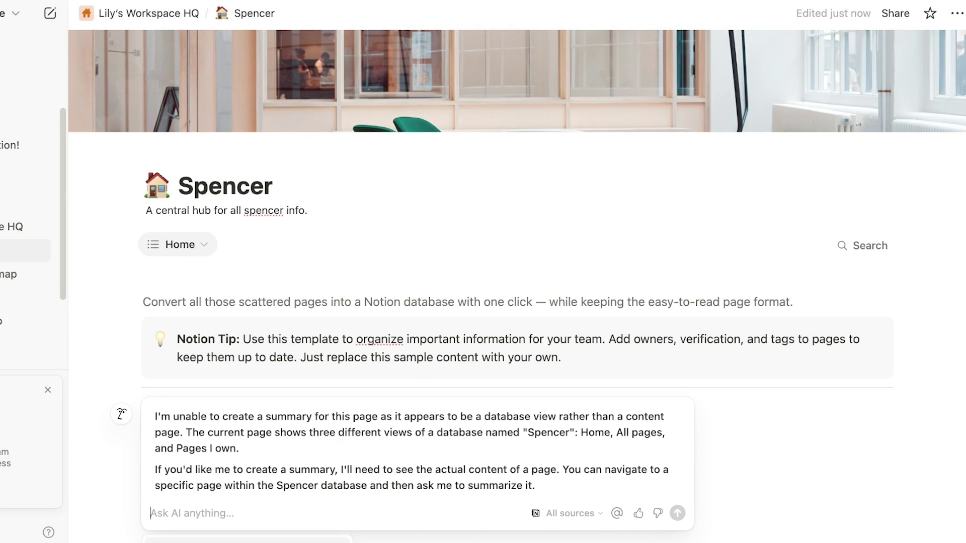
key(Escape)
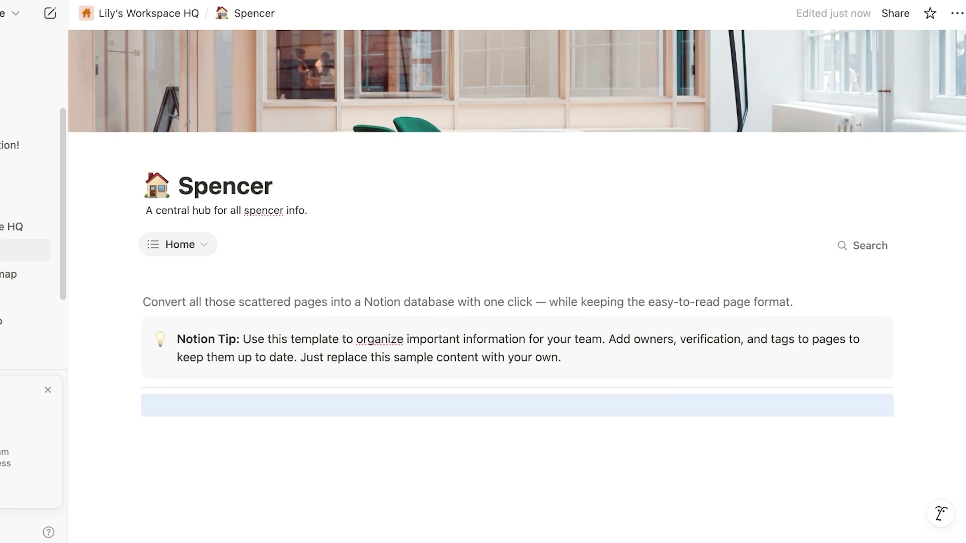
Step: Have Notion AI write about Spencer, a clothing brand with an online website, and insert it
click(211, 406)
key(space)
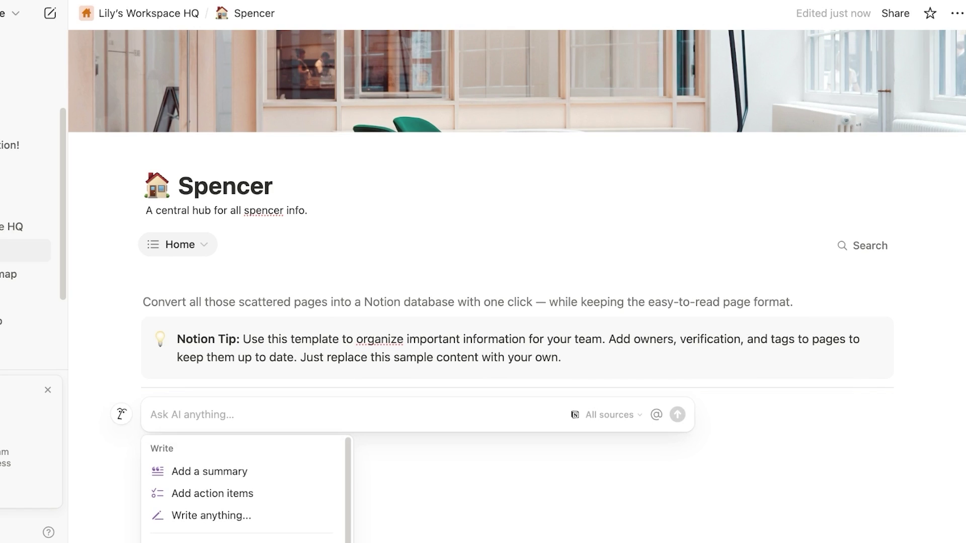
key(Down)
key(Down)
key(Return)
text(wri)
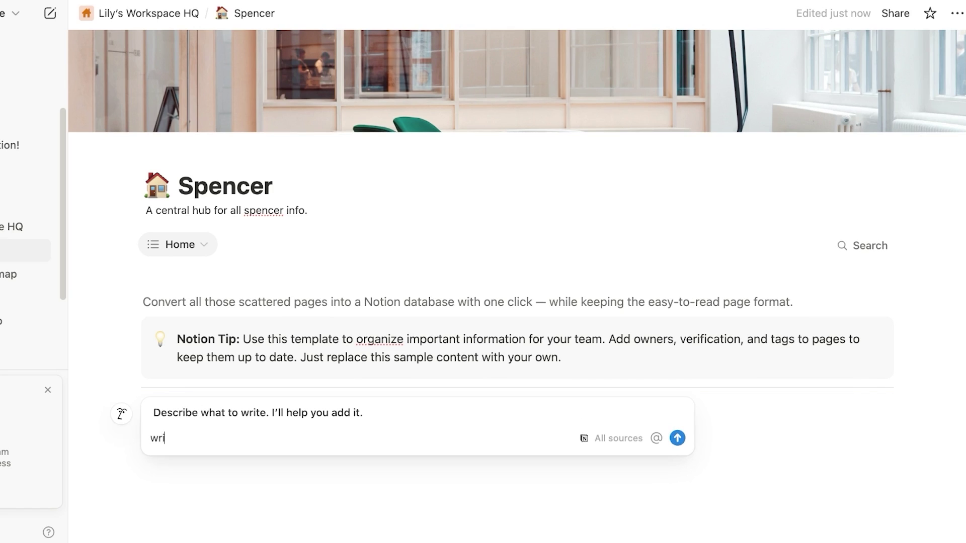
text(te info about my brand spencer its a )
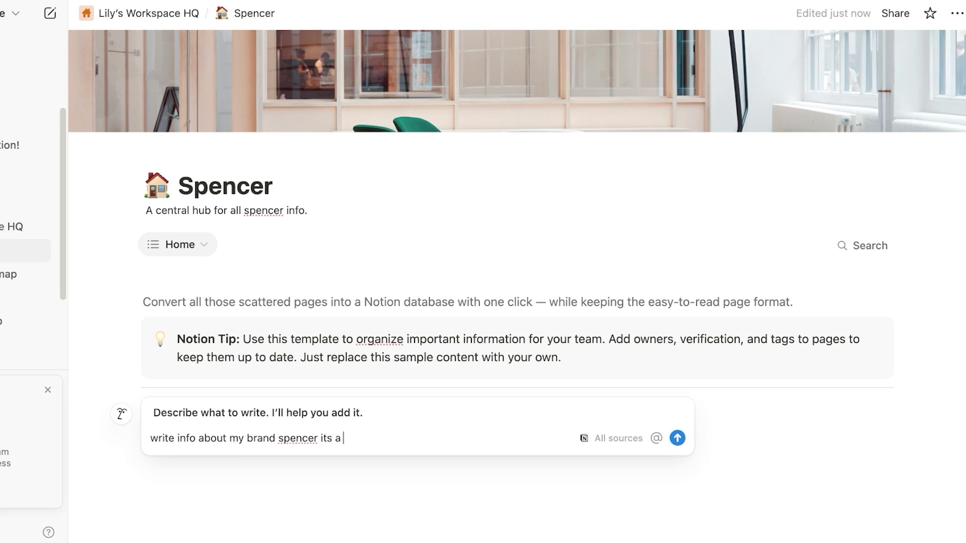
text(clothing brand with a online website makeu)
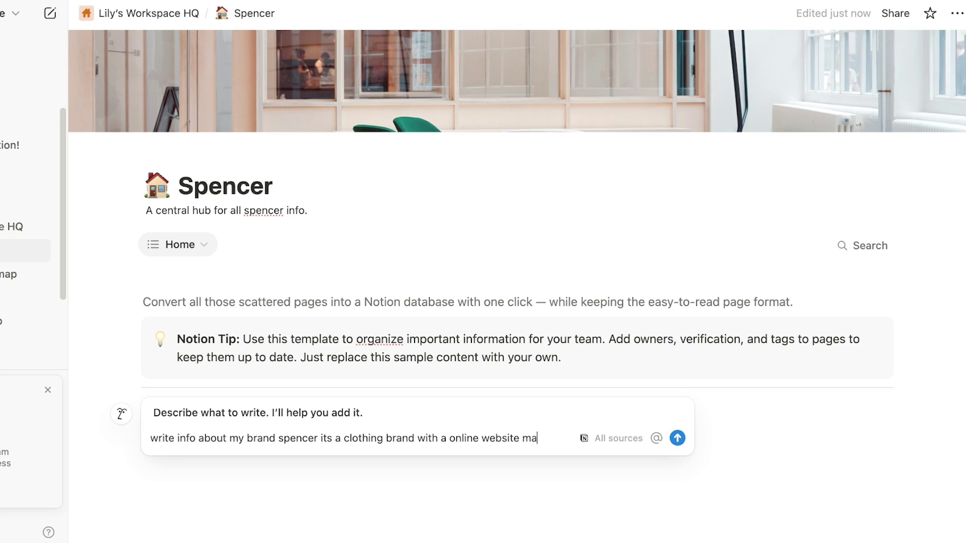
key(BackSpace)
key(BackSpace)
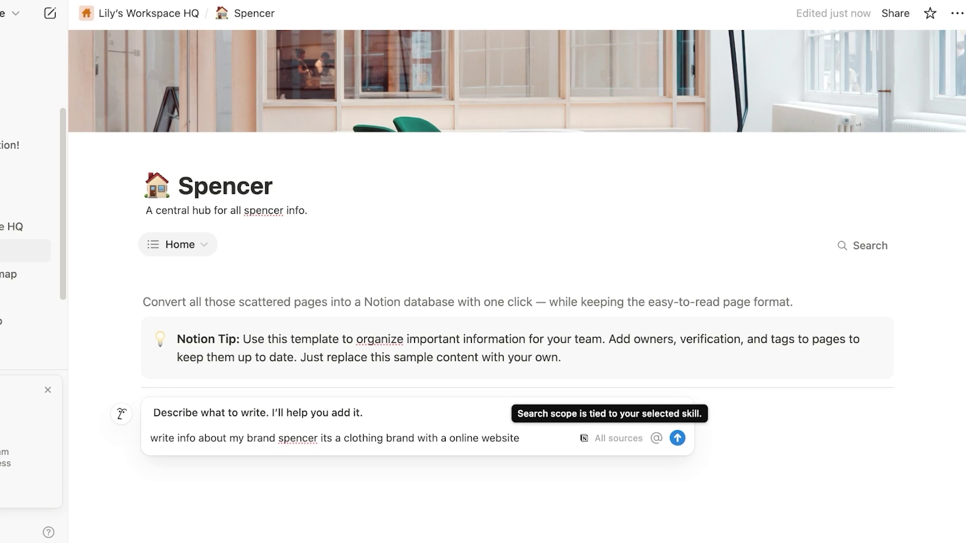
key(Return)
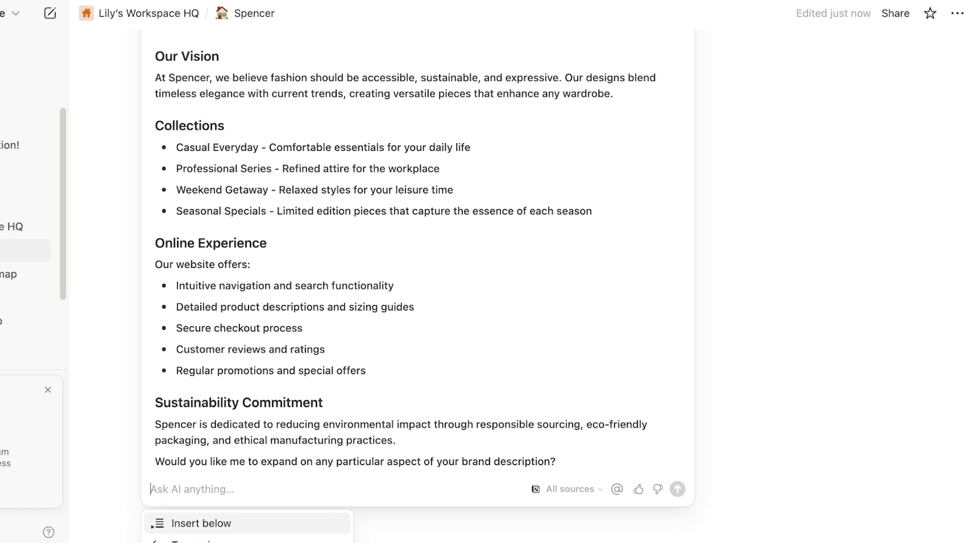
key(Return)
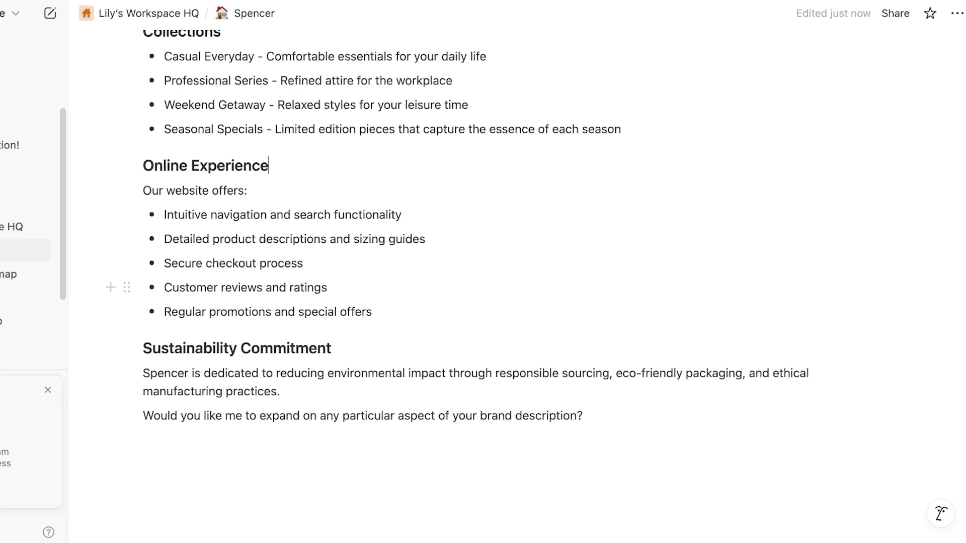
Step: Complete the Product Roadmap setup, add a New project in Backlog, then move the roadmap to Trash
click(30, 274)
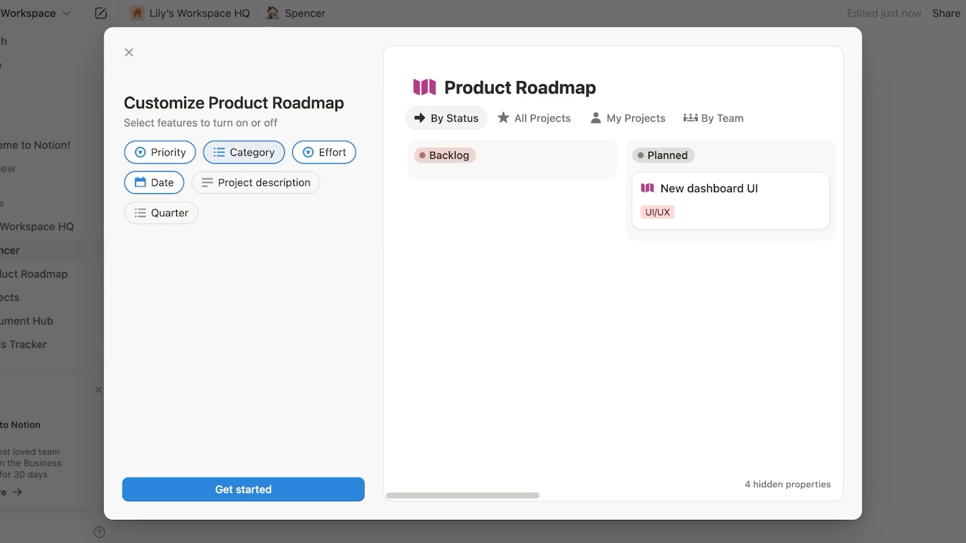
click(243, 490)
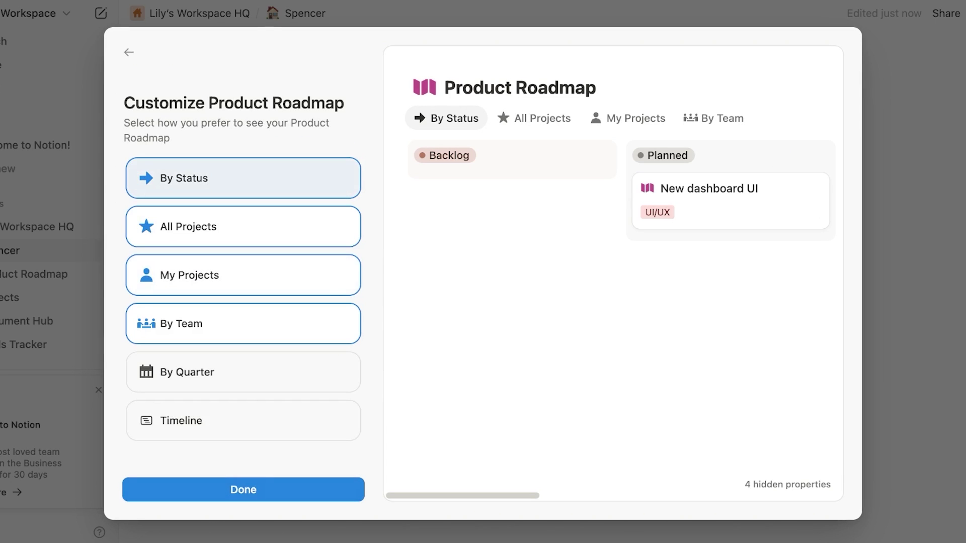
click(243, 489)
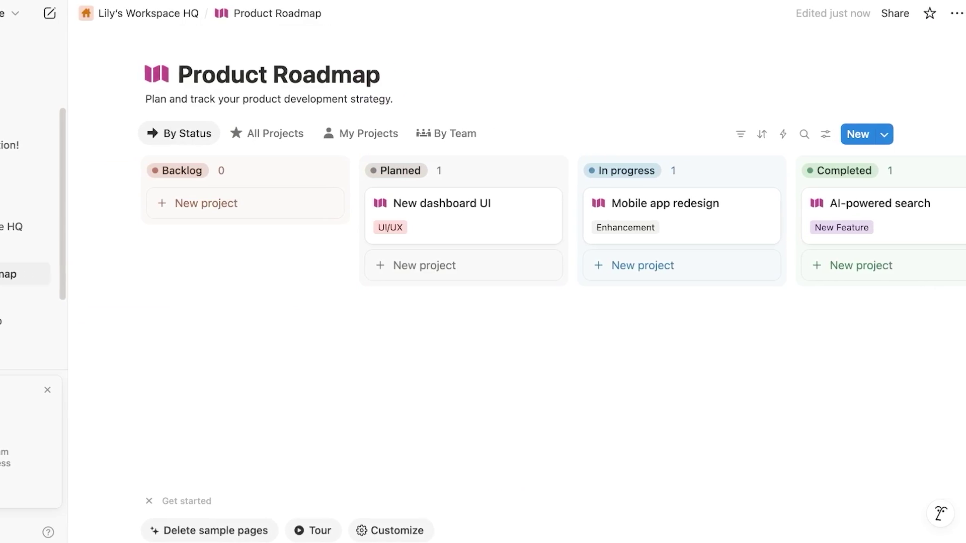
click(242, 204)
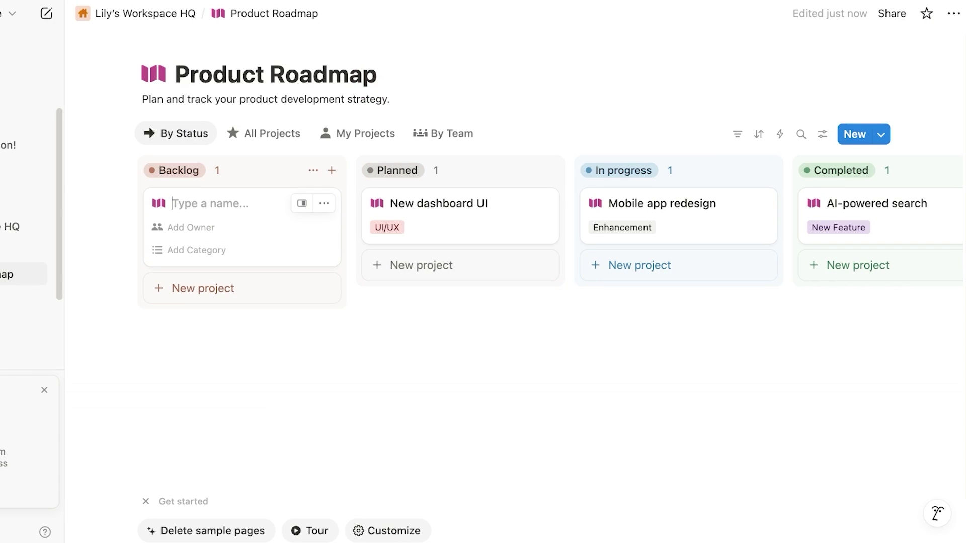
click(18, 274)
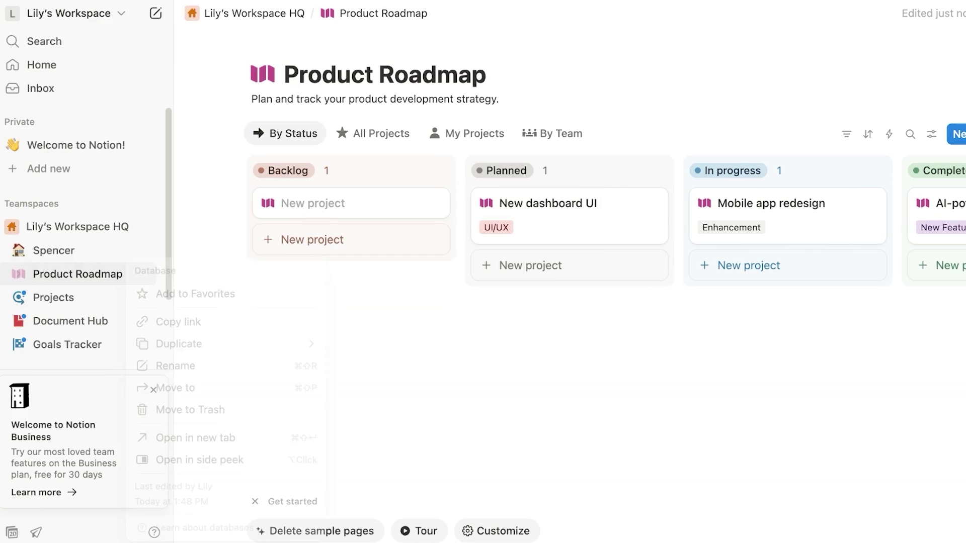
click(190, 409)
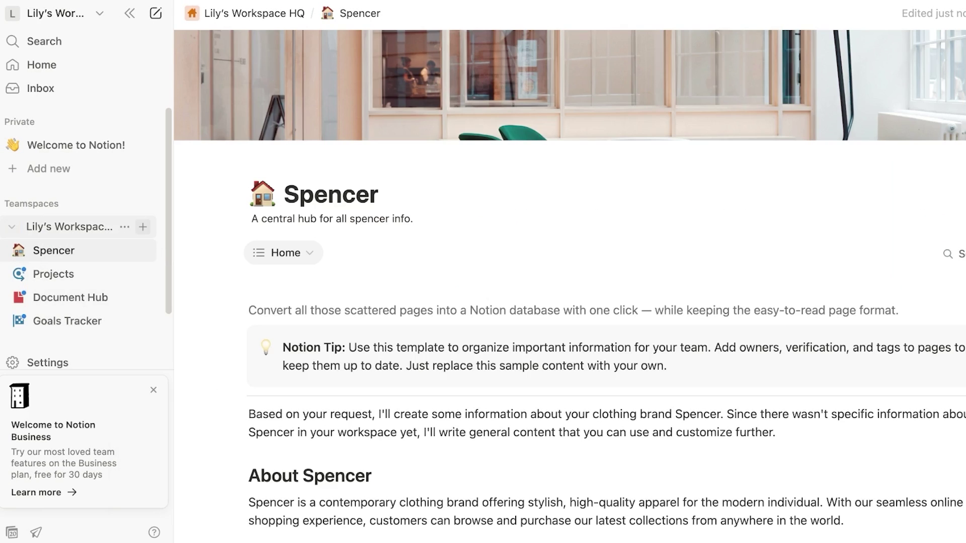
Step: Use Build with AI to request a task tracker for social media promotions, emails, collabs, suppliers and shipping
click(143, 227)
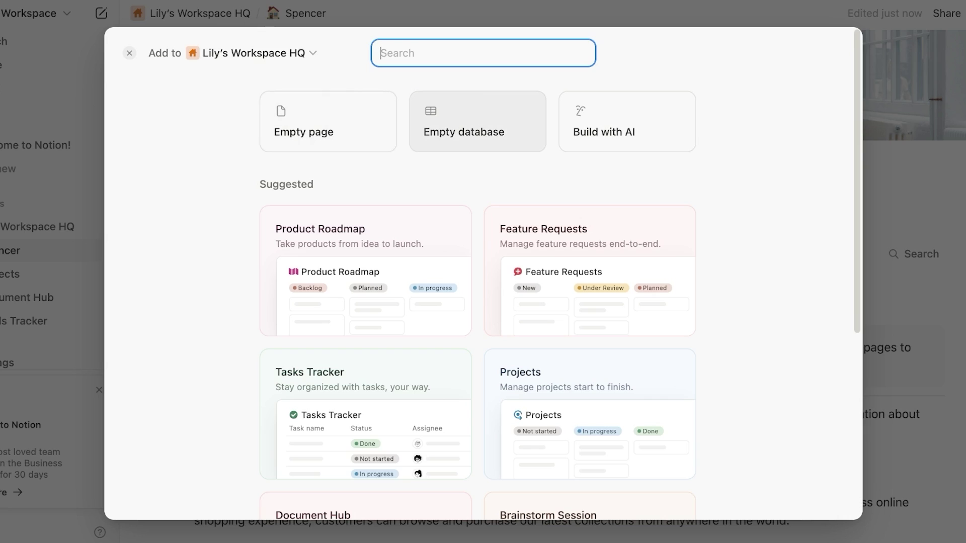
click(627, 121)
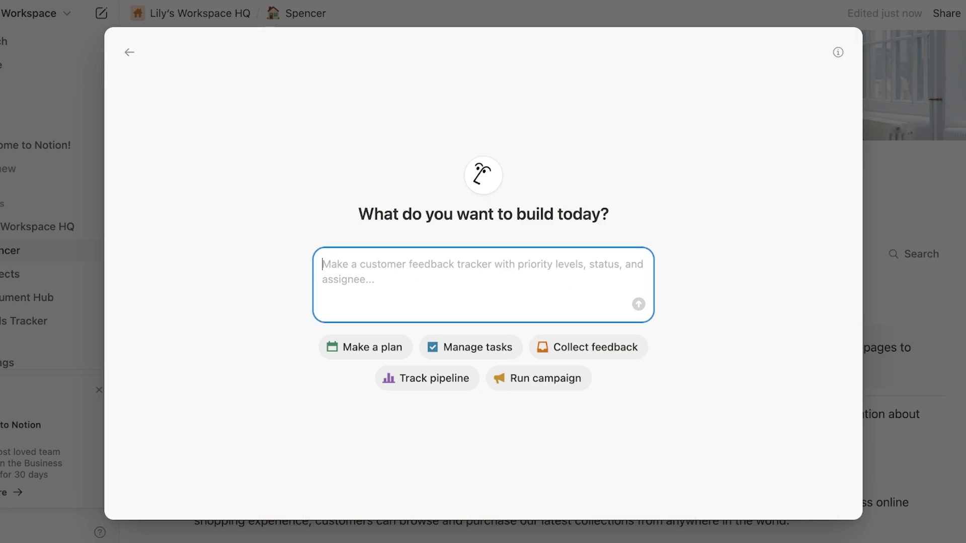
text(M)
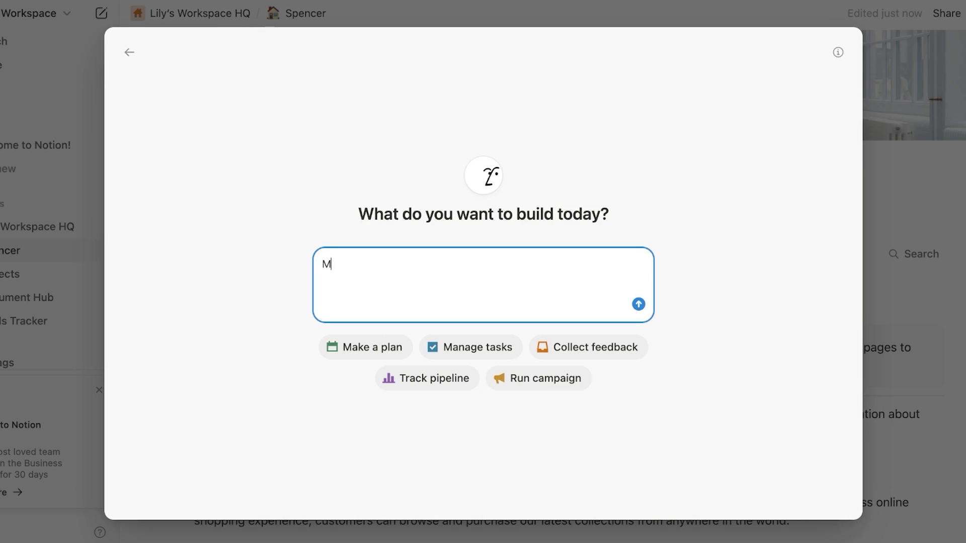
text(ake a task tracker wi)
text(r my online business where it)
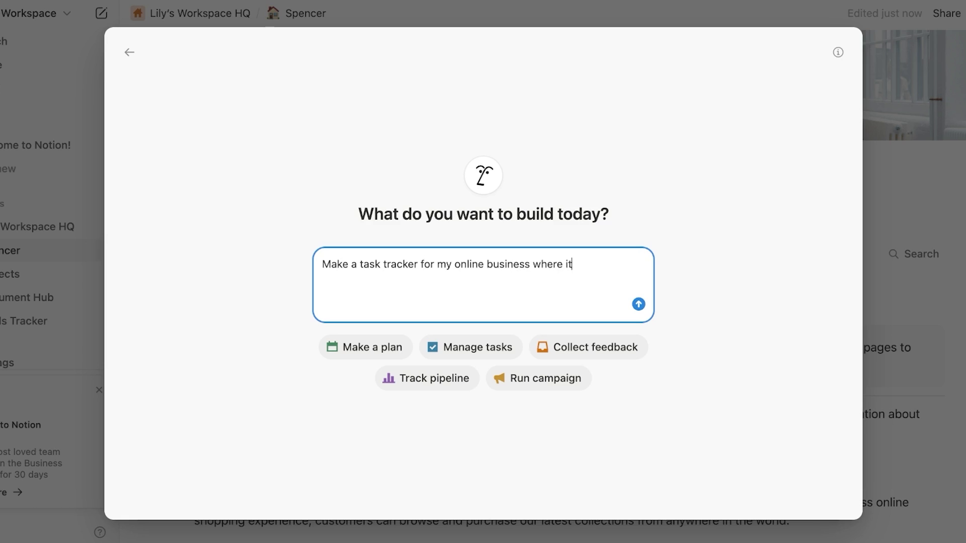
text( include )
text(product dat)
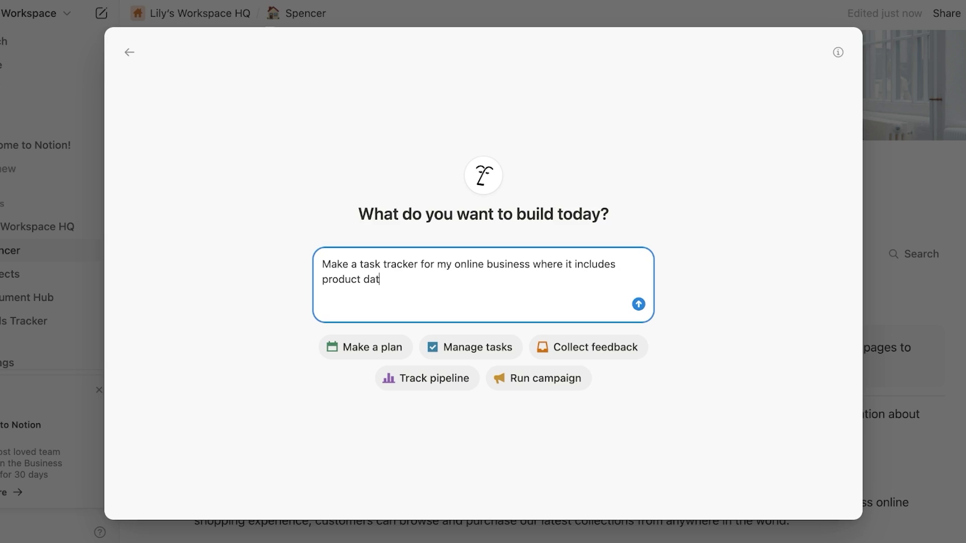
key(BackSpace)
key(BackSpace)
key(BackSpace)
key(BackSpace)
key(BackSpace)
key(BackSpace)
key(BackSpace)
key(BackSpace)
key(BackSpace)
key(BackSpace)
key(BackSpace)
key(BackSpace)
key(BackSpace)
key(BackSpace)
key(BackSpace)
key(BackSpace)
key(BackSpace)
key(BackSpace)
key(BackSpace)
key(BackSpace)
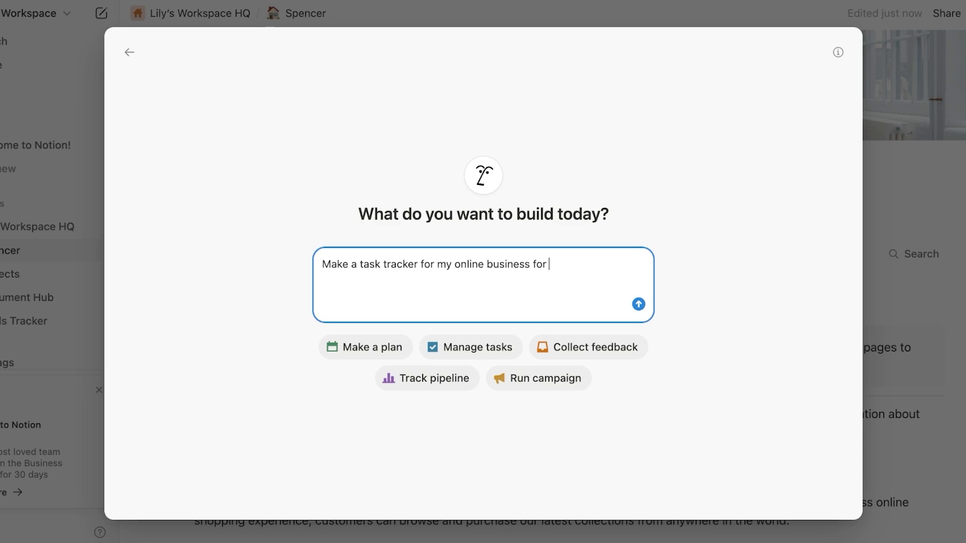
text(for social media promoti)
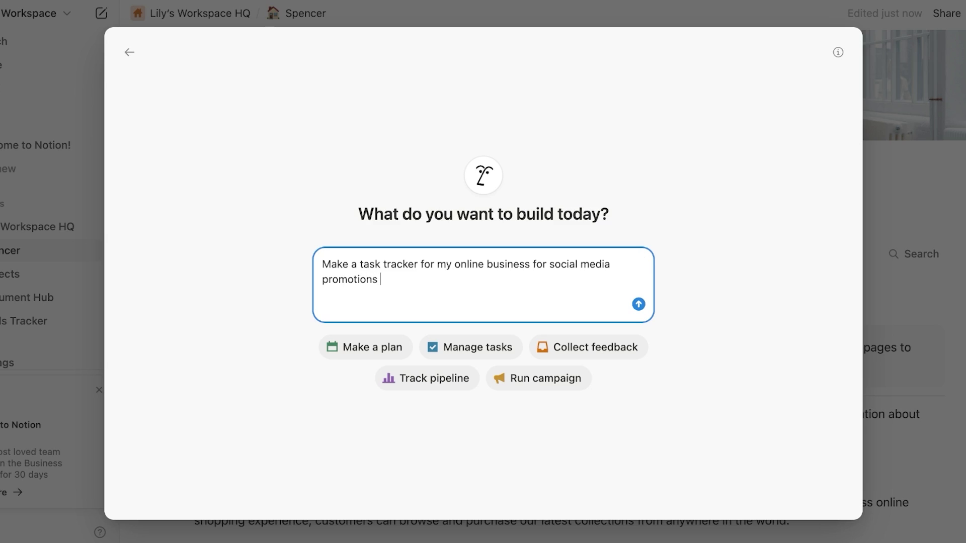
text(ons, emails , collabs, supplier)
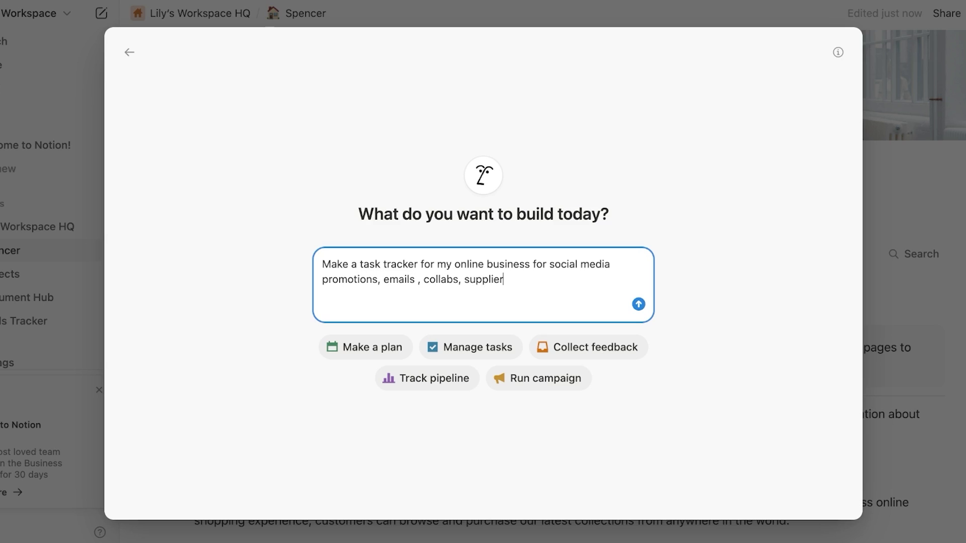
text(s and shipping)
key(Return)
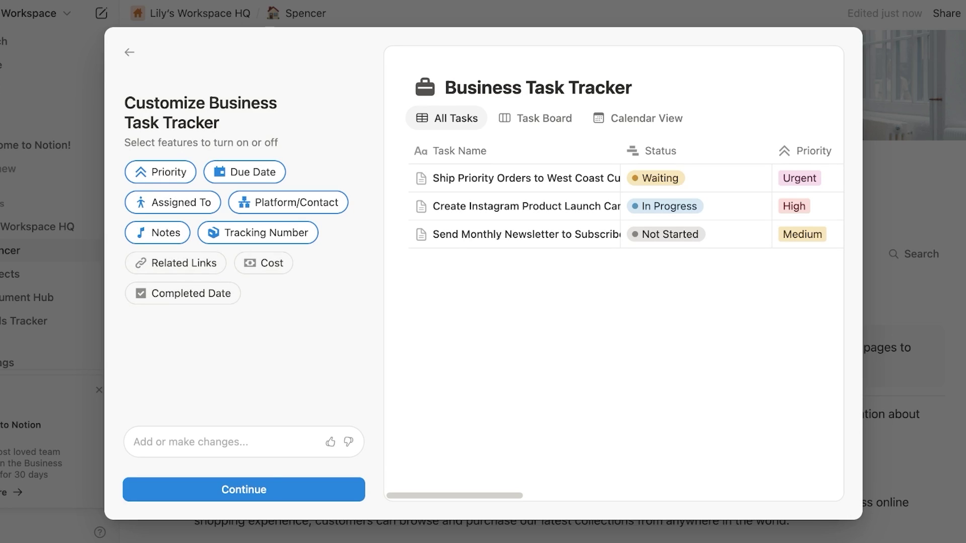
Step: Ask the AI draft to 'add a column for revenue' and accept the features to reach the view choices
click(227, 442)
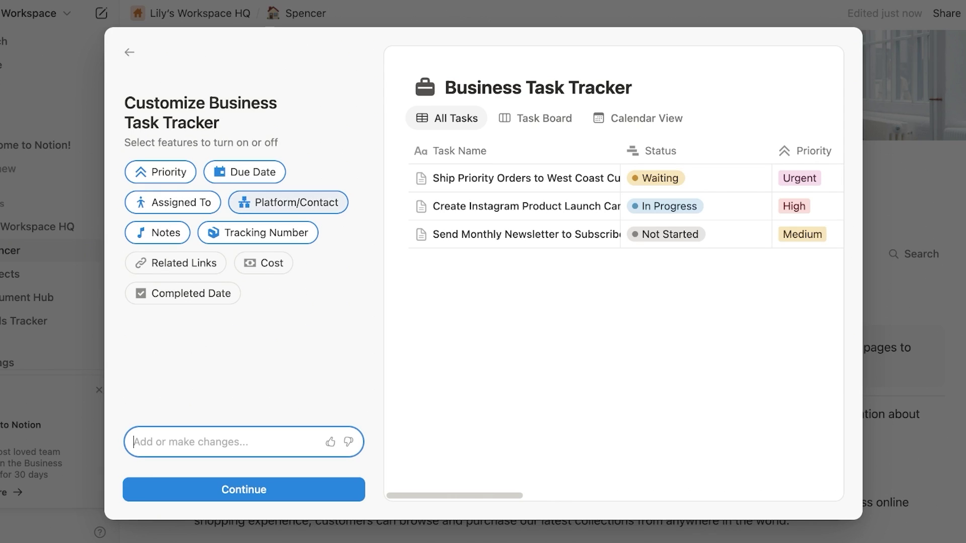
text(a)
key(BackSpace)
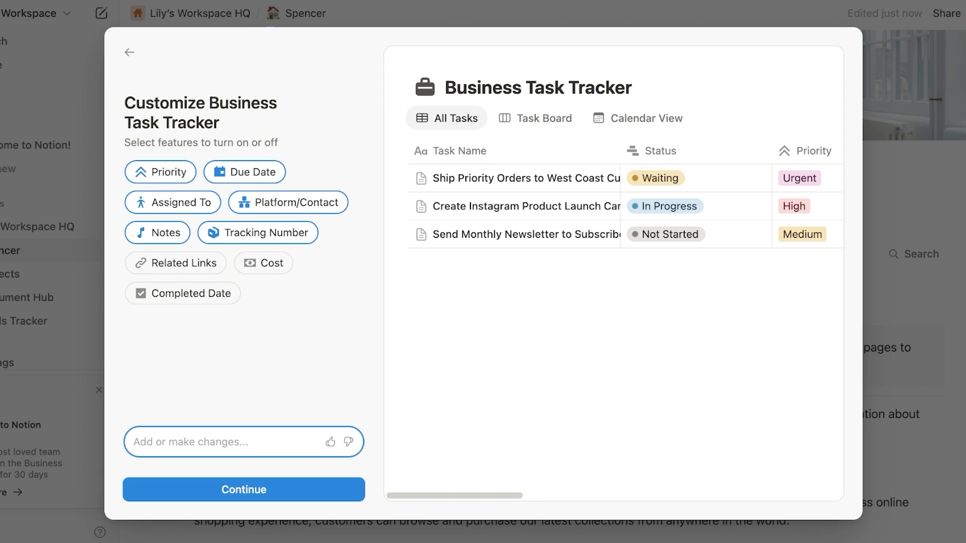
text(a)
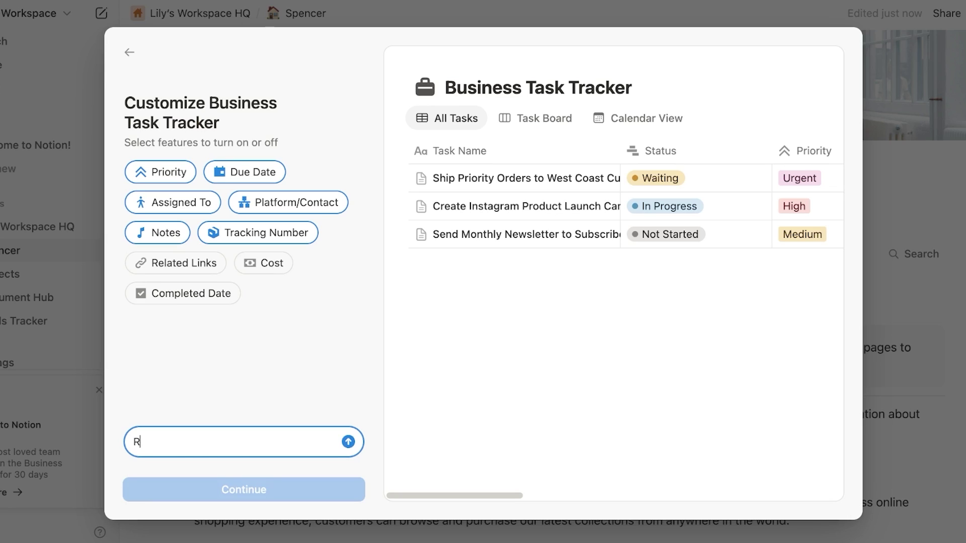
key(BackSpace)
text(add a column for revenue)
key(Return)
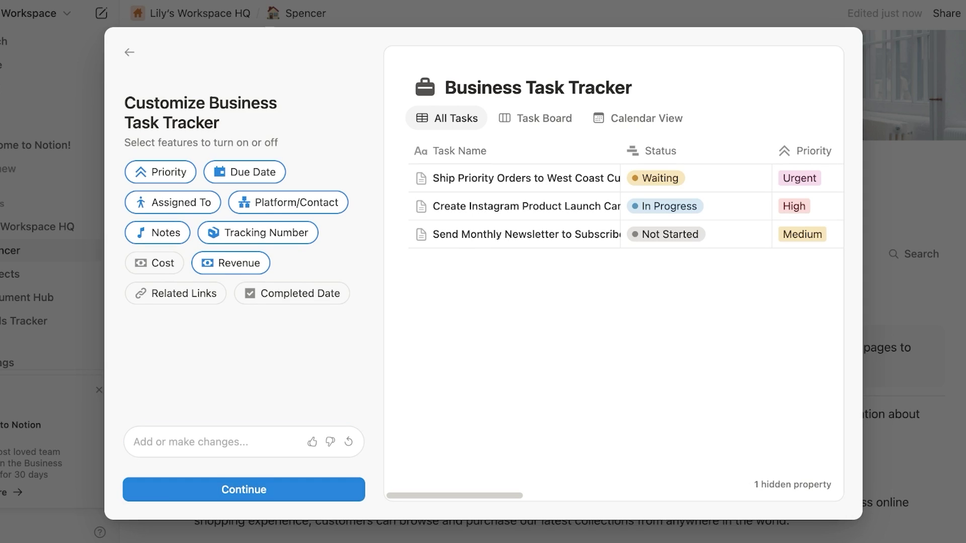
click(244, 489)
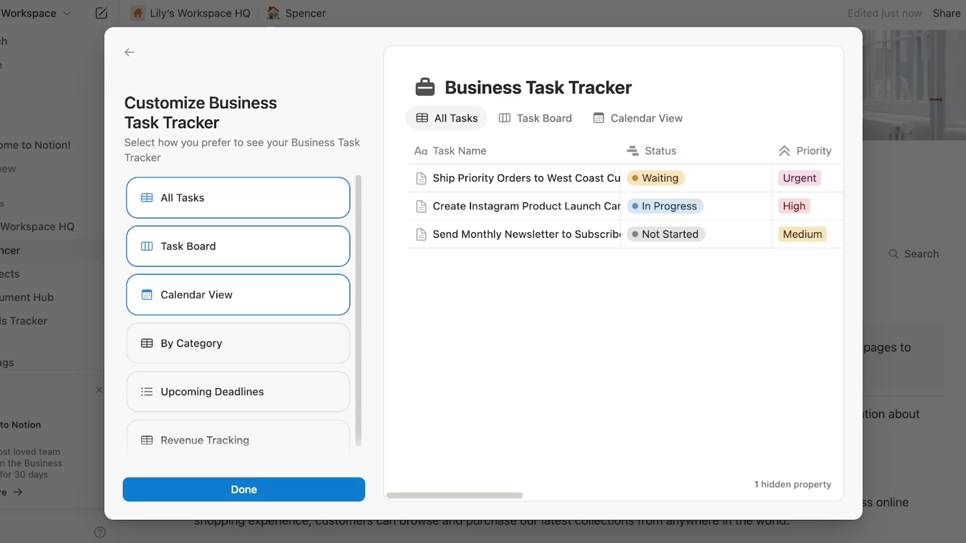
Step: Create the Business Task Tracker and check its Task Board and Calendar views before returning to All Tasks
click(259, 489)
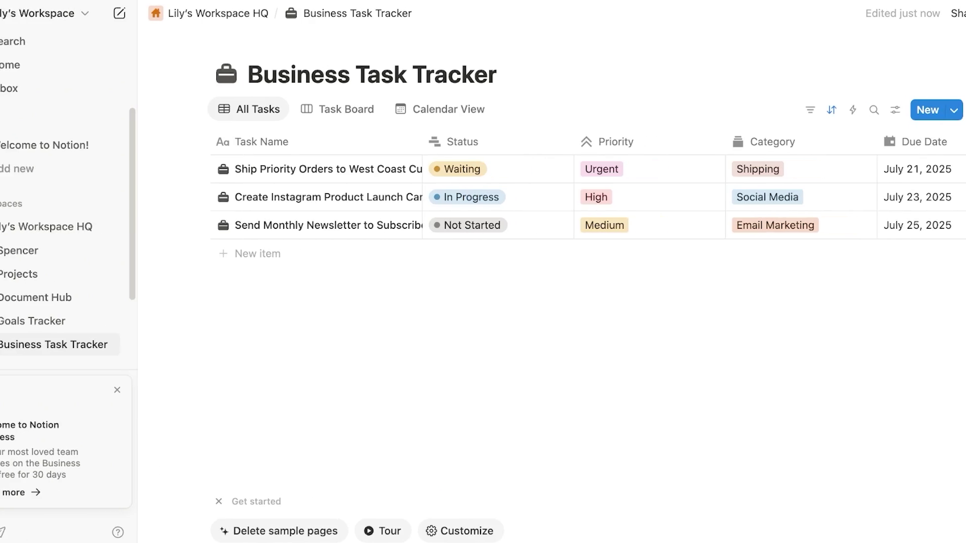
click(288, 109)
click(261, 109)
click(262, 109)
click(364, 109)
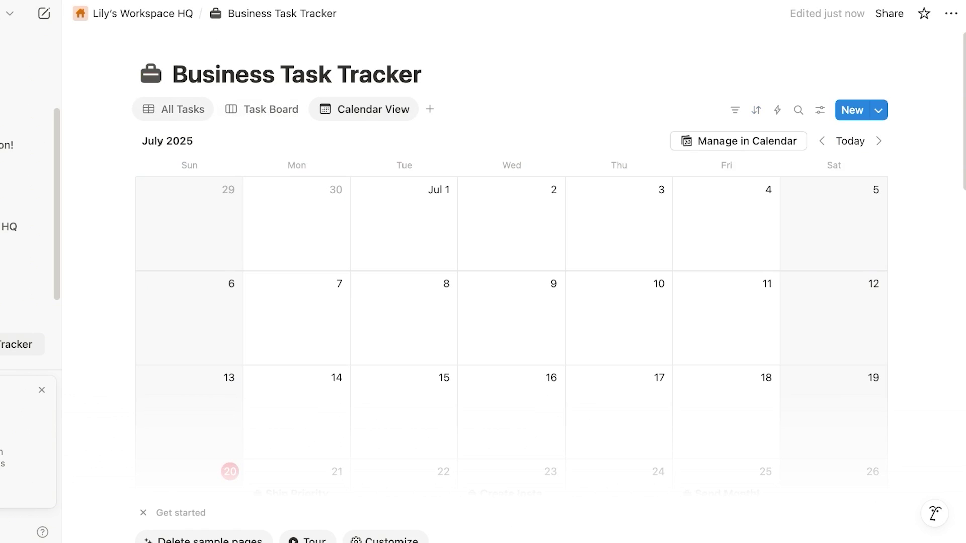
click(173, 109)
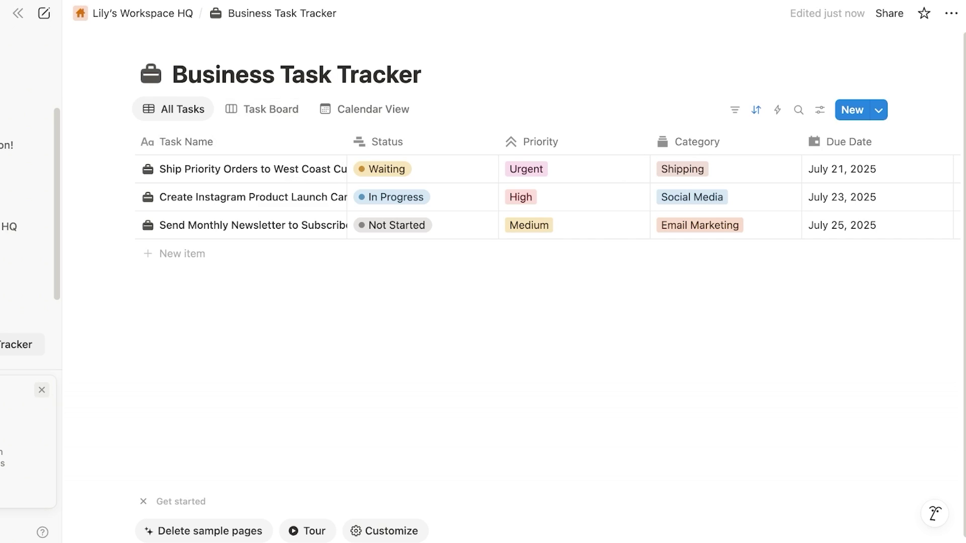
Step: Dismiss the Notion Business welcome card, go Home and bring up the Business plan trial overview
click(42, 390)
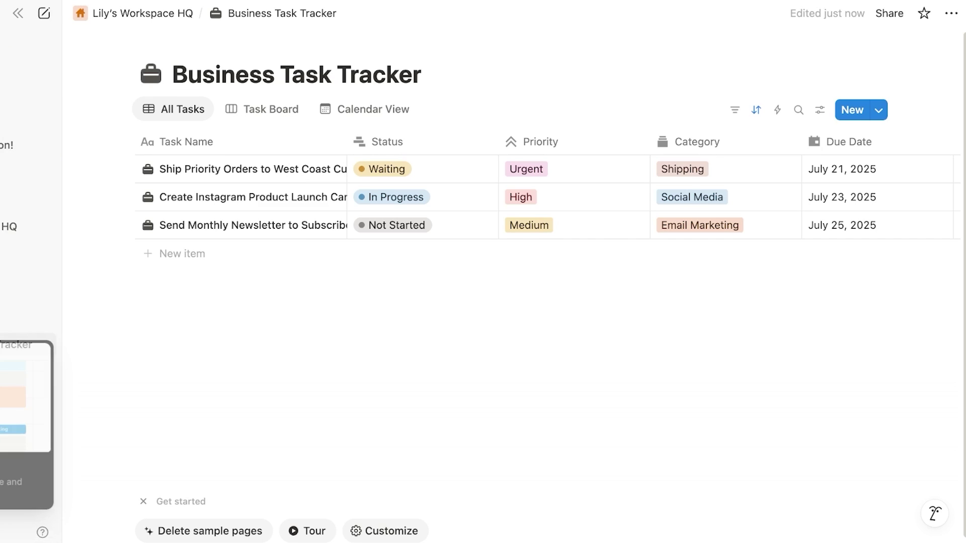
click(935, 513)
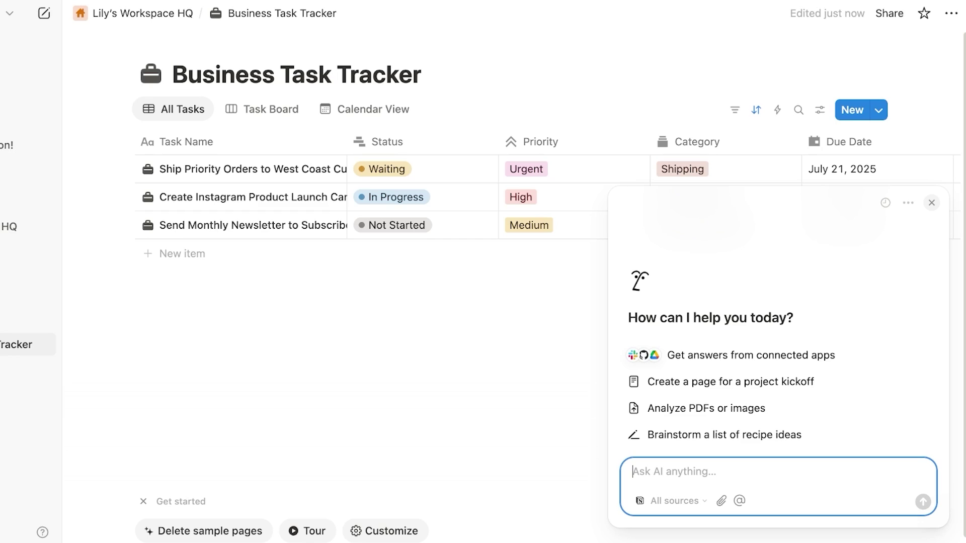
click(382, 322)
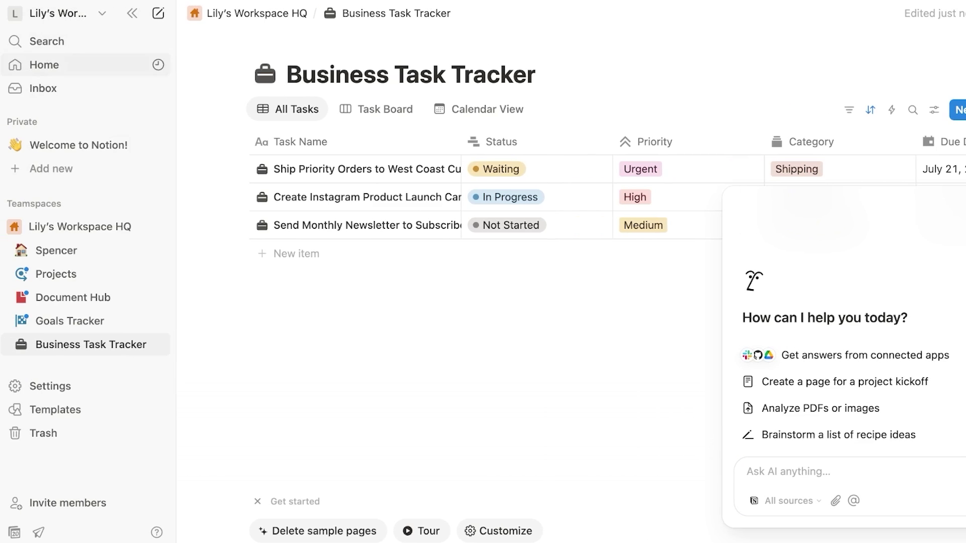
click(44, 65)
click(961, 13)
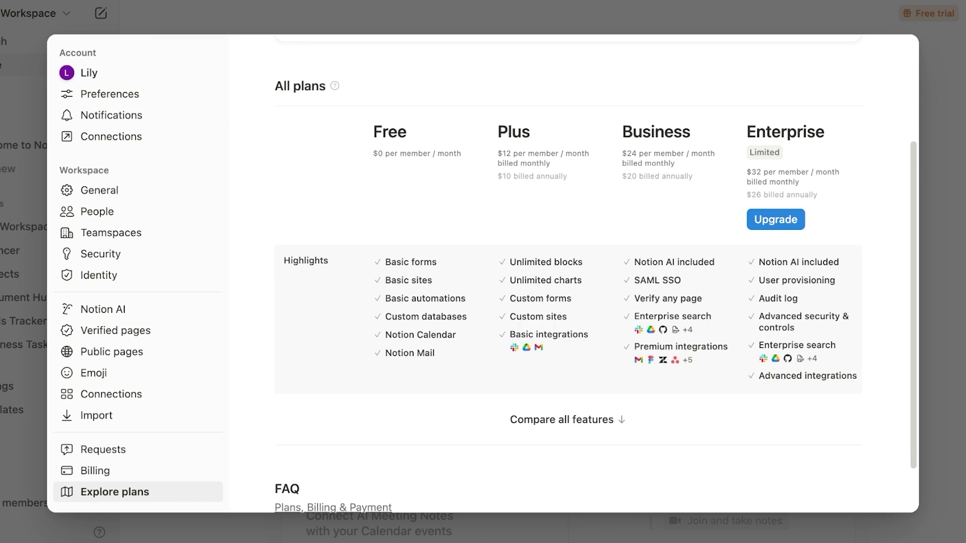
Step: Scroll through the All plans comparison of the Free, Plus, Business and Enterprise plans
scroll(674, 271, down, 2)
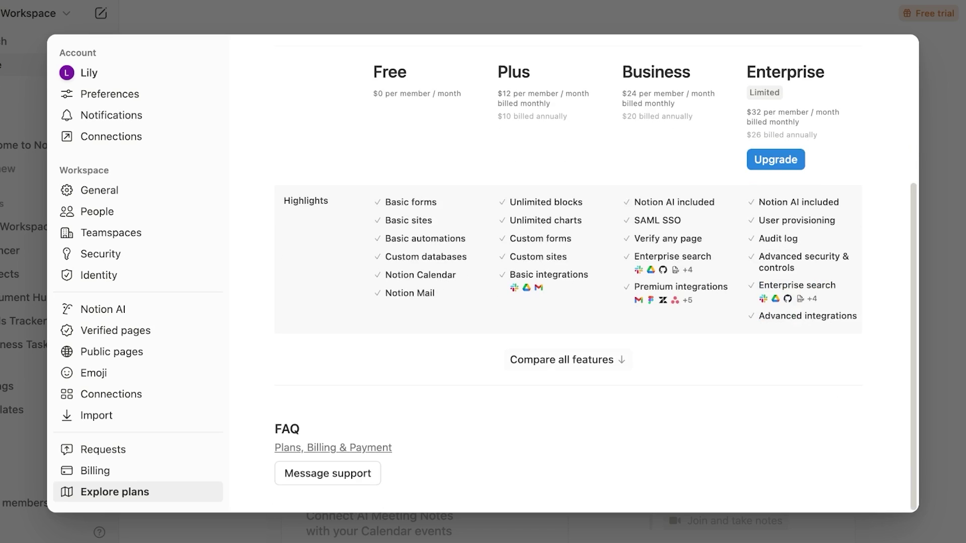
scroll(674, 271, up, 5)
scroll(596, 286, down, 5)
scroll(558, 272, up, 3)
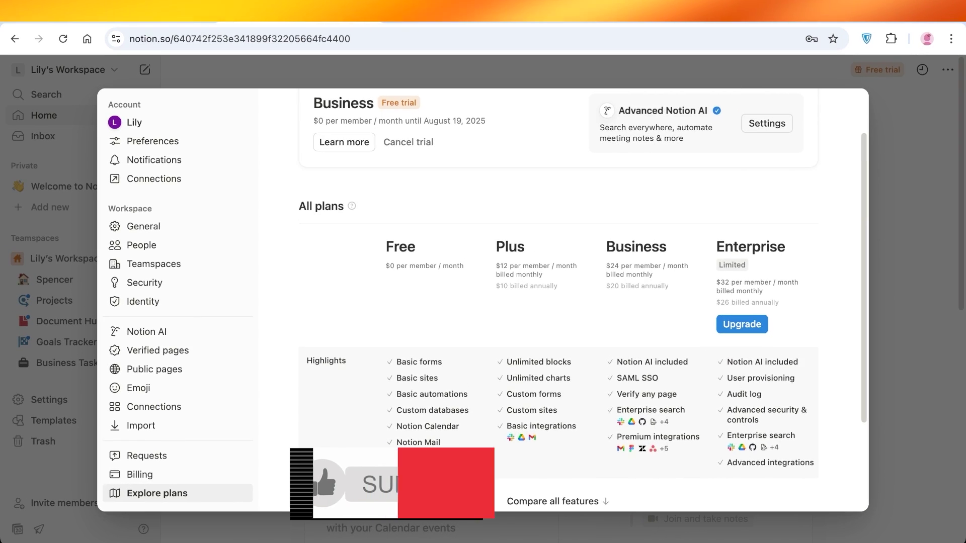